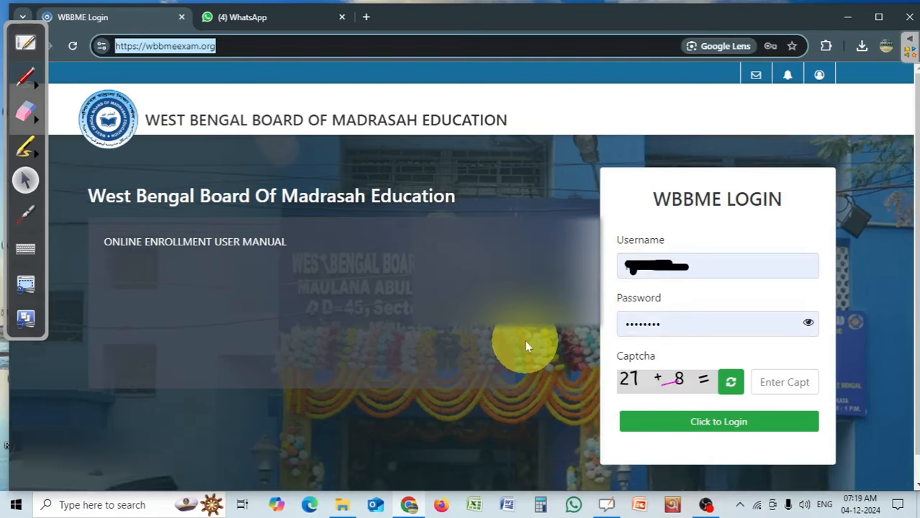
Answer the captcha sum and log in to the WBBME portal with the saved username and password.
click(524, 340)
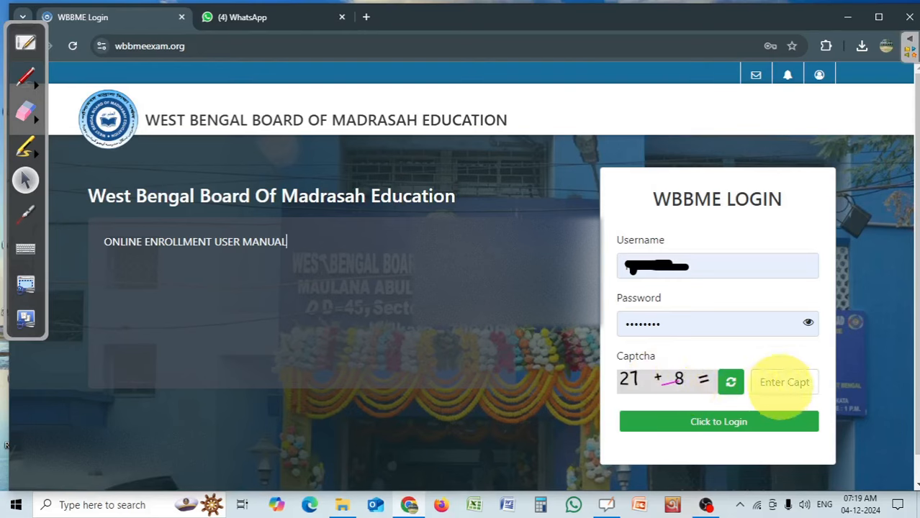
click(790, 380)
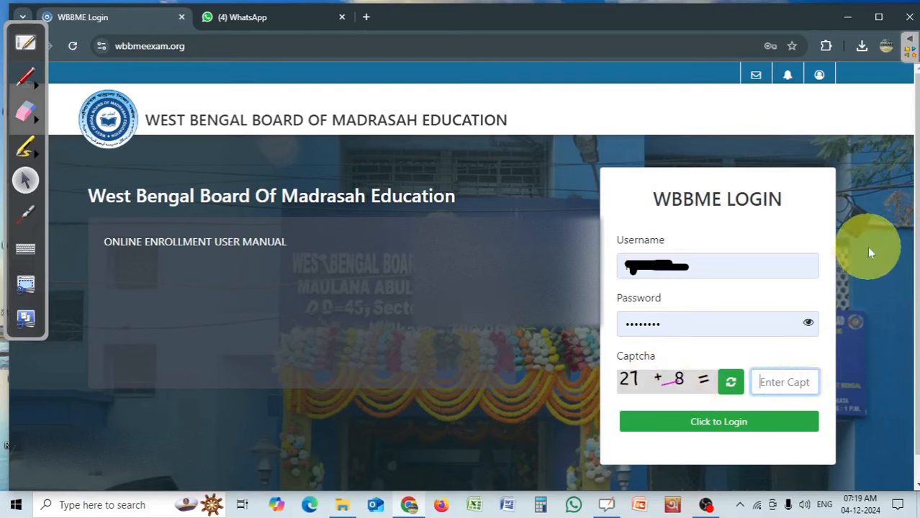
text(29)
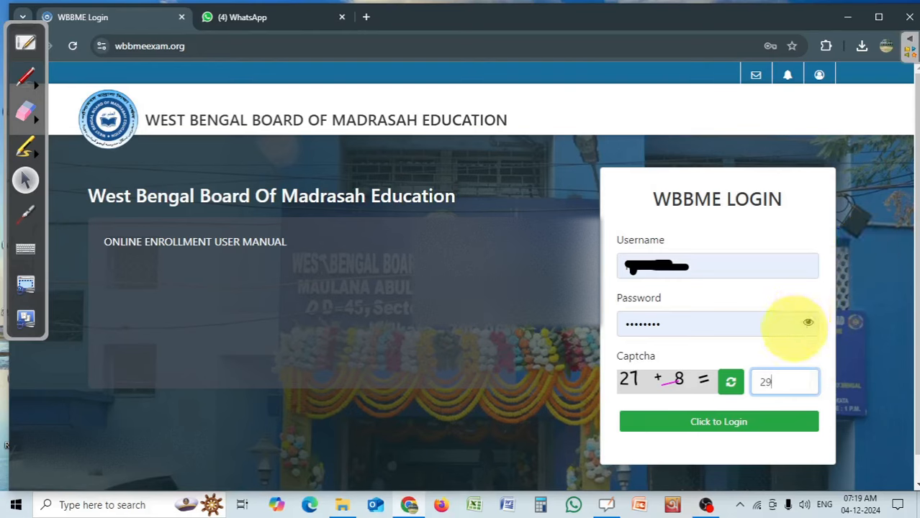
click(754, 424)
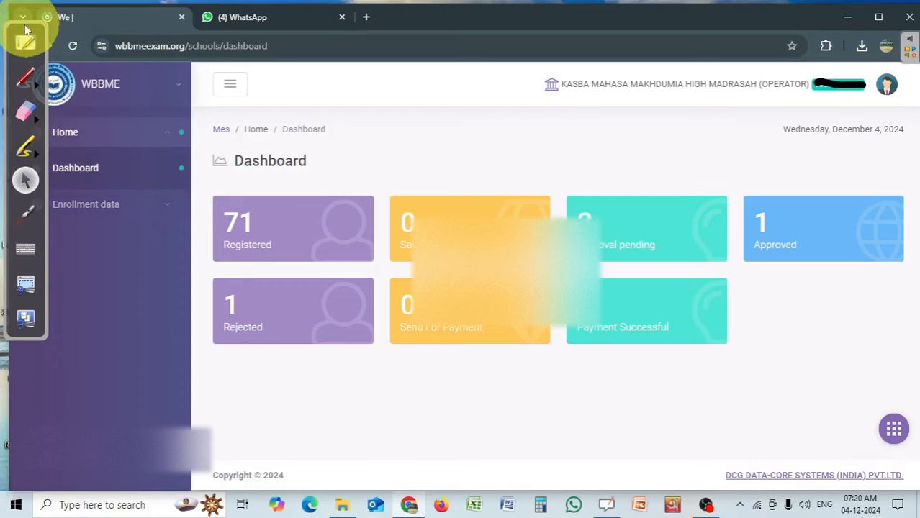
mouse_move(31, 34)
mouse_down()
mouse_move(681, 139)
mouse_move(216, 176)
mouse_move(3, 210)
mouse_move(130, 263)
mouse_move(4, 278)
mouse_up()
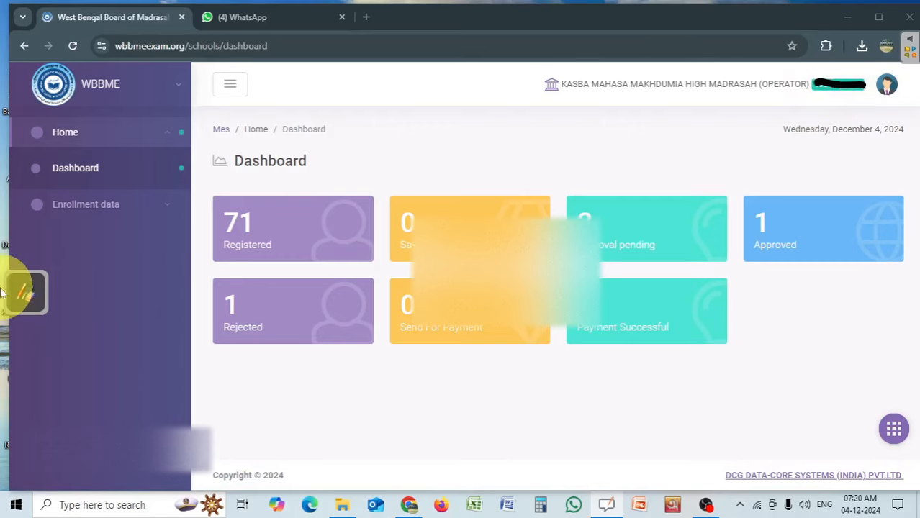
click(23, 287)
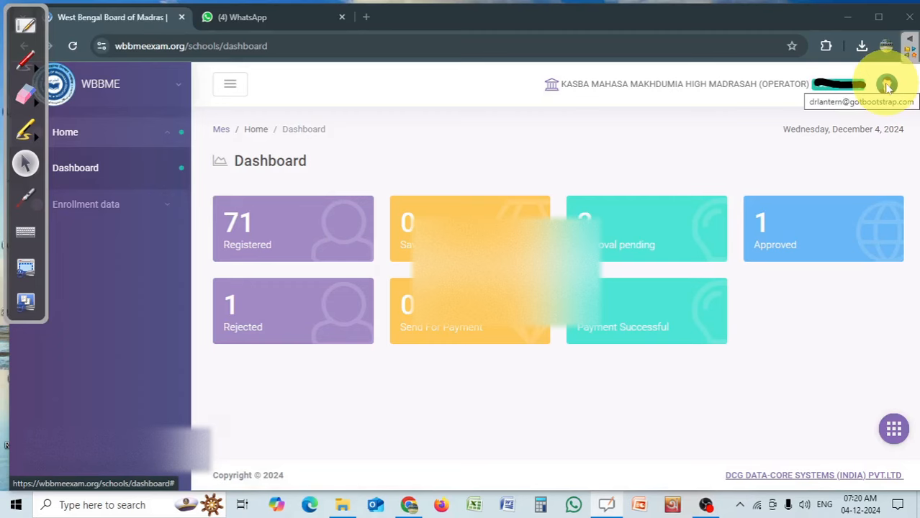
Check the madrasah name and role in the account profile, and close it again.
key(ctrl+l)
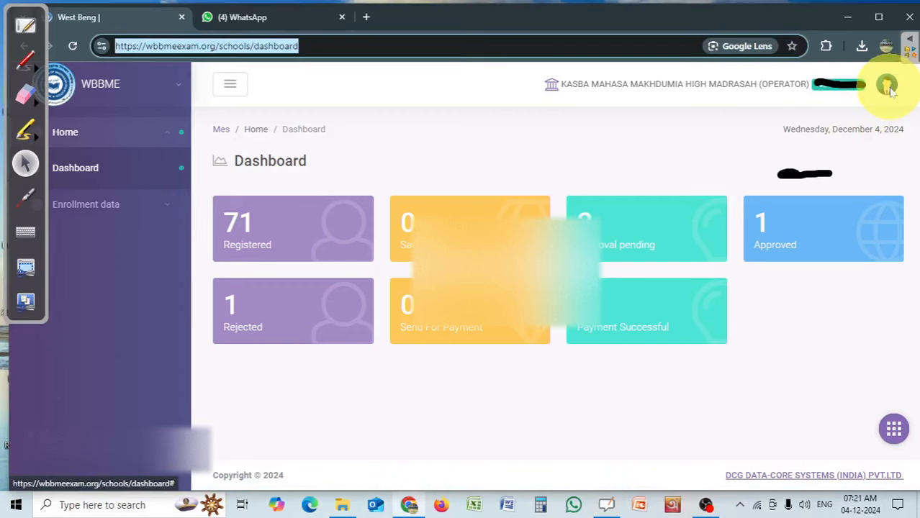
click(894, 88)
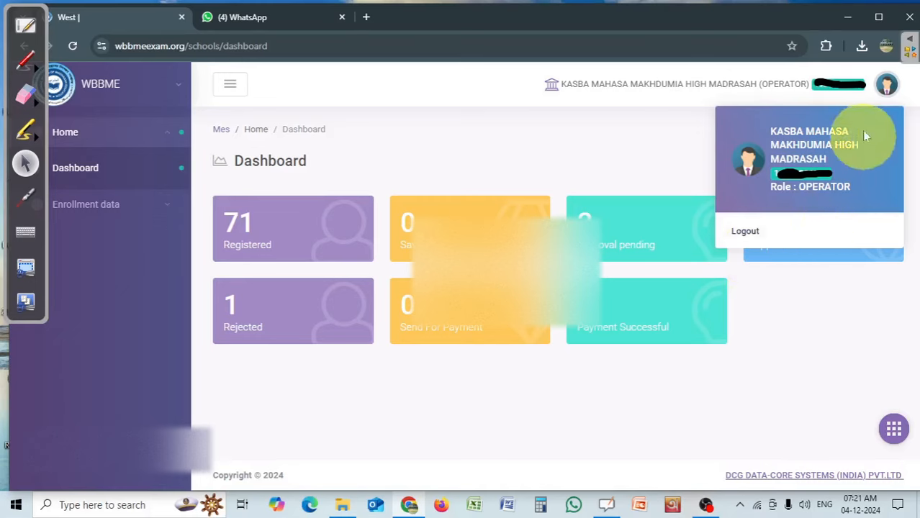
click(887, 84)
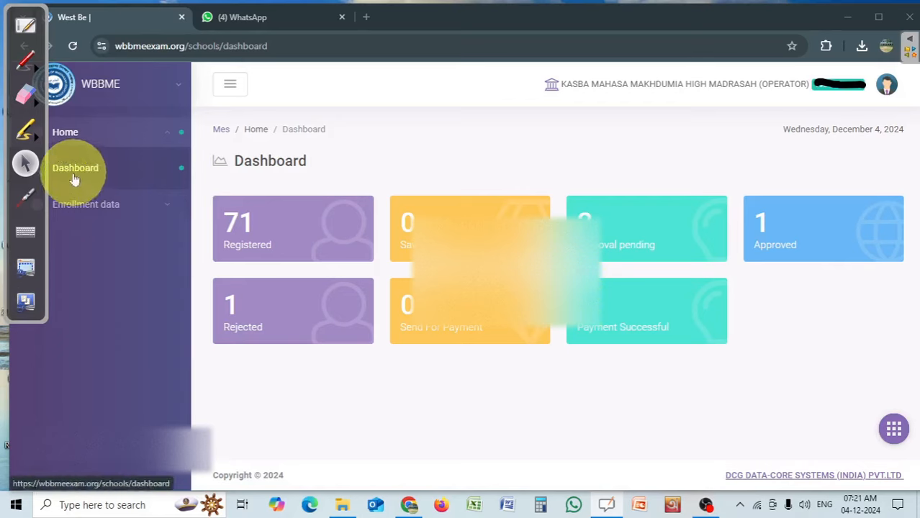
Open the Enrollment list page from the Enrollment data section.
click(108, 205)
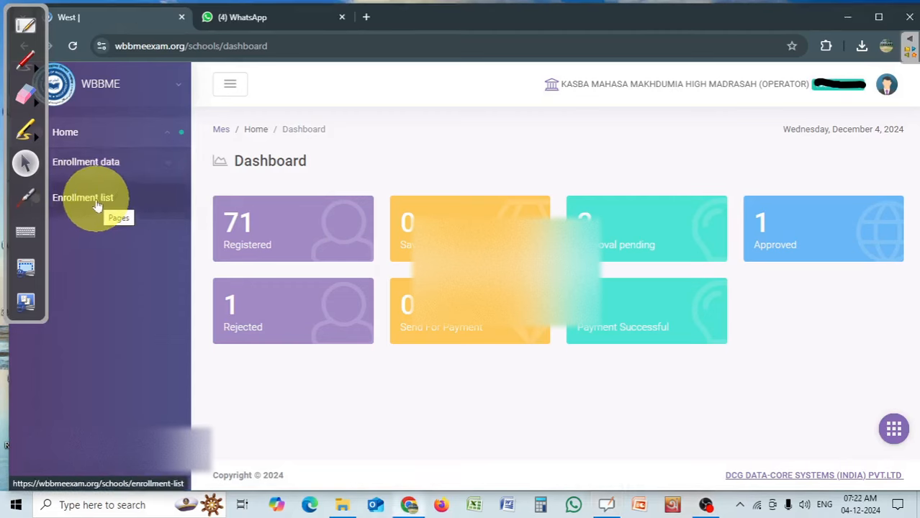
click(97, 207)
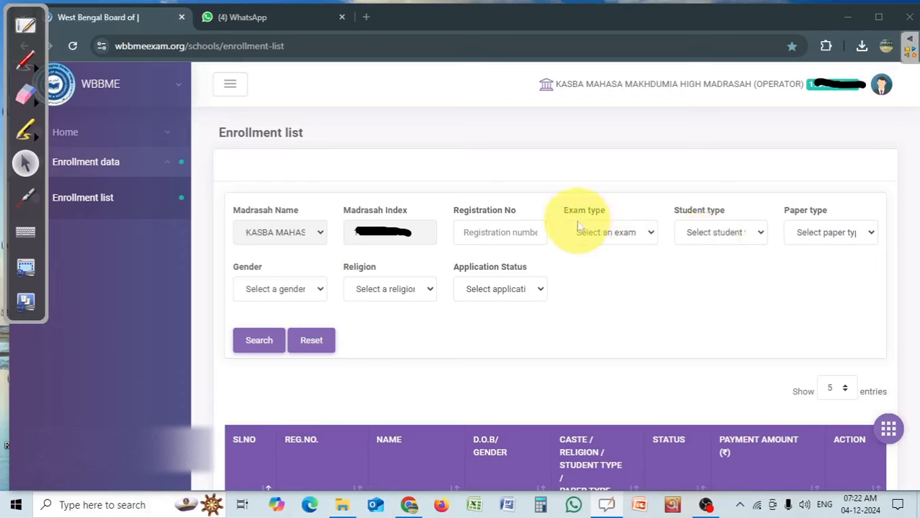
Review the available exam type and student type filter options without choosing any.
click(627, 236)
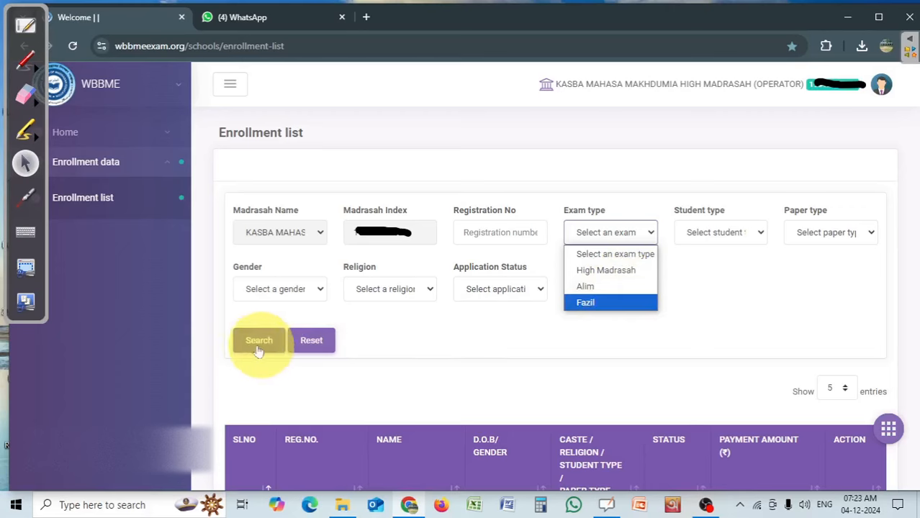
click(694, 360)
click(723, 232)
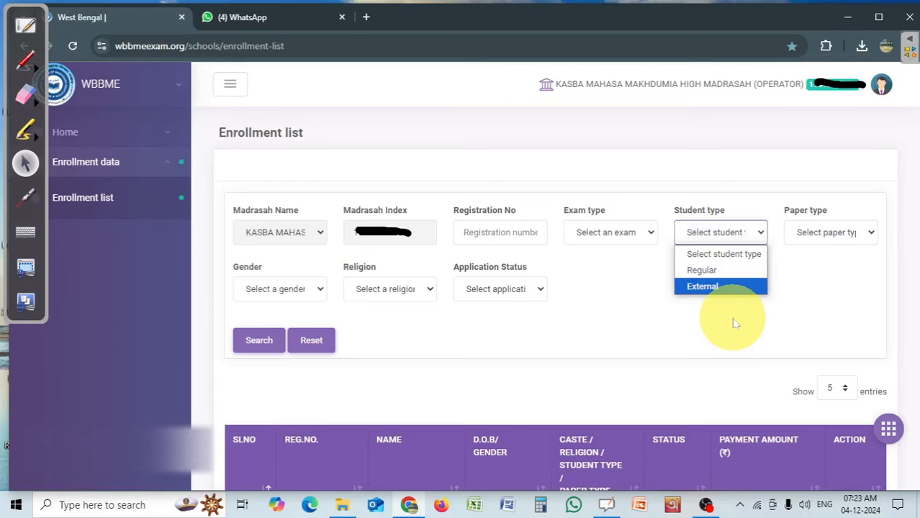
click(698, 319)
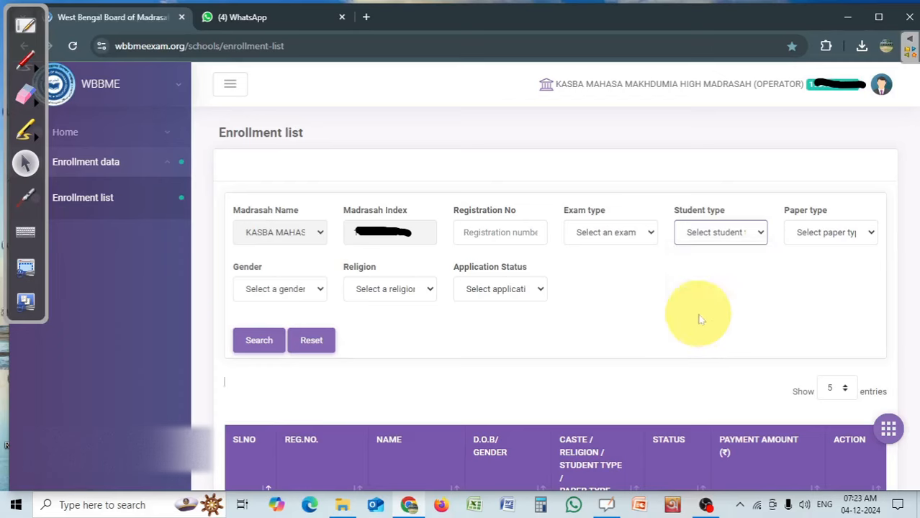
Search the enrollment list for students with the paper type Compartmantal.
click(828, 232)
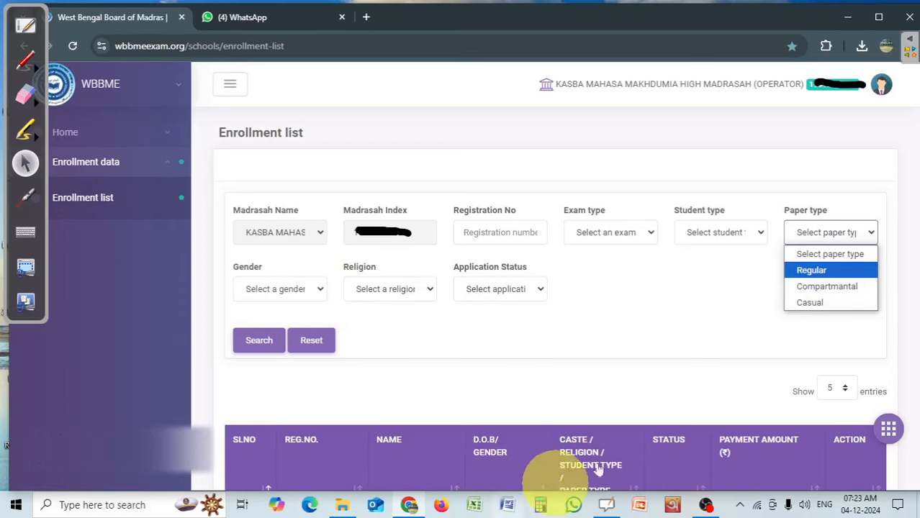
click(826, 286)
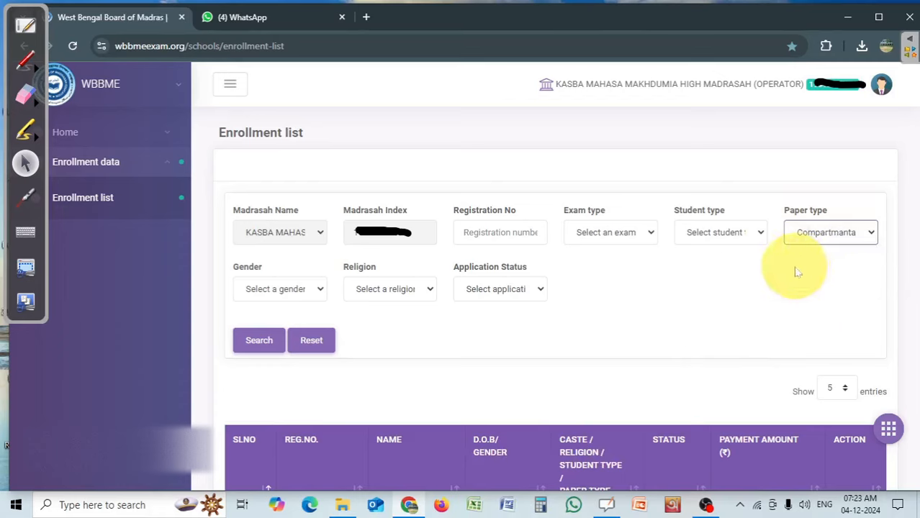
click(259, 341)
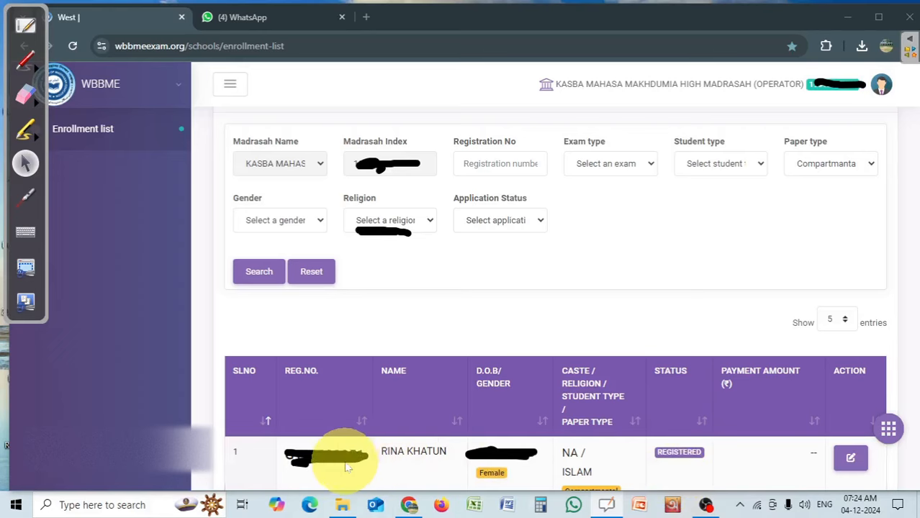
click(850, 461)
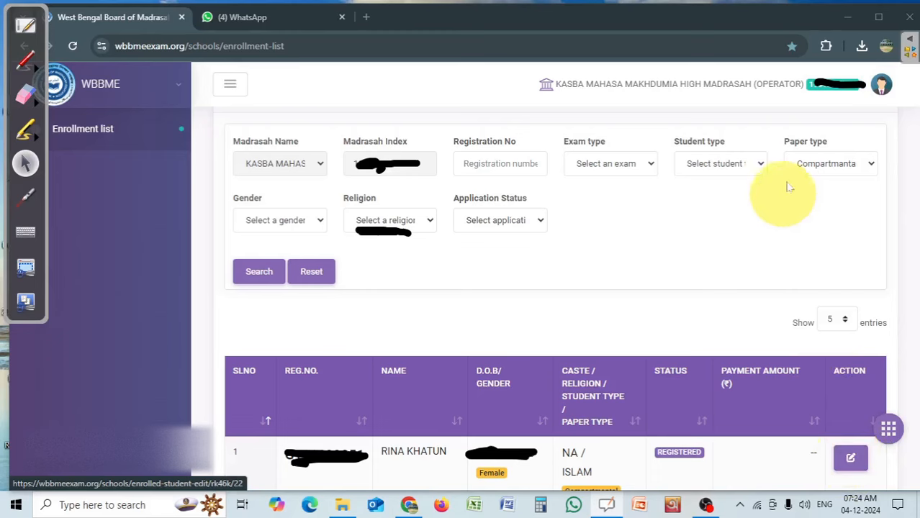
Search the enrollment list by paper type Casual and look through the listed students.
click(828, 164)
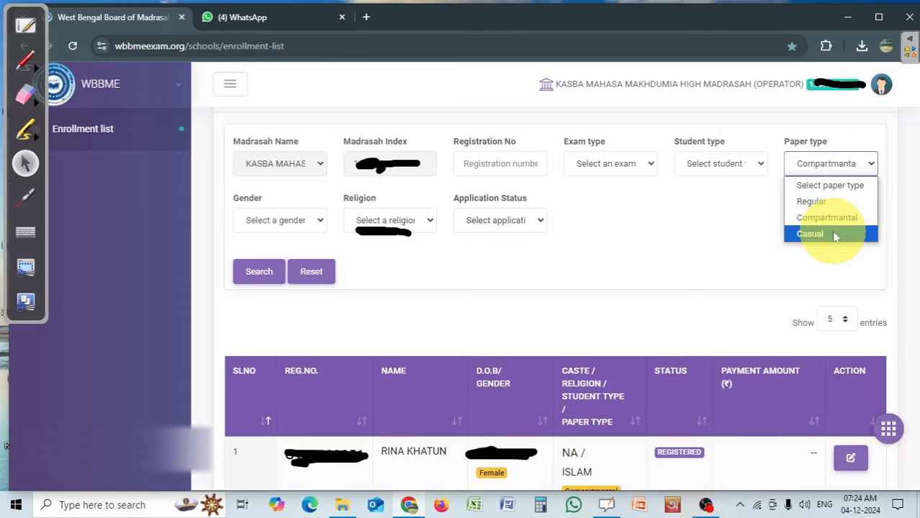
click(834, 235)
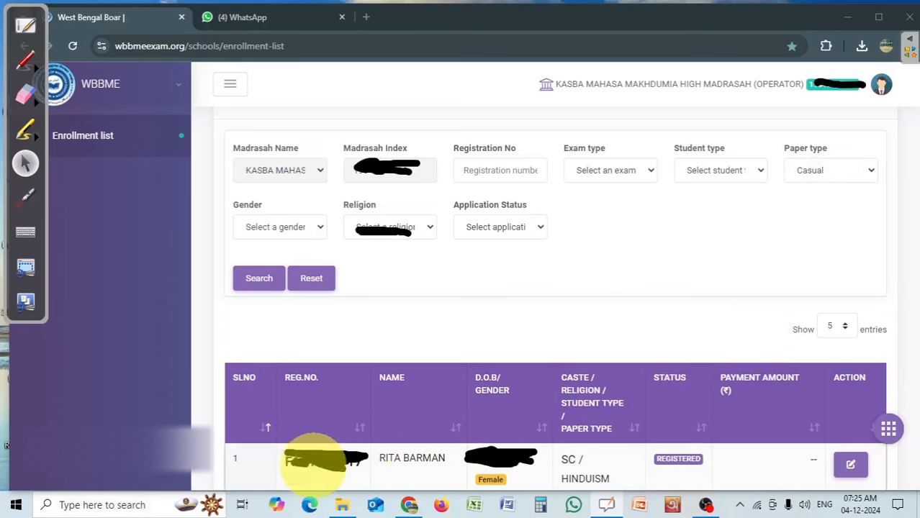
click(848, 462)
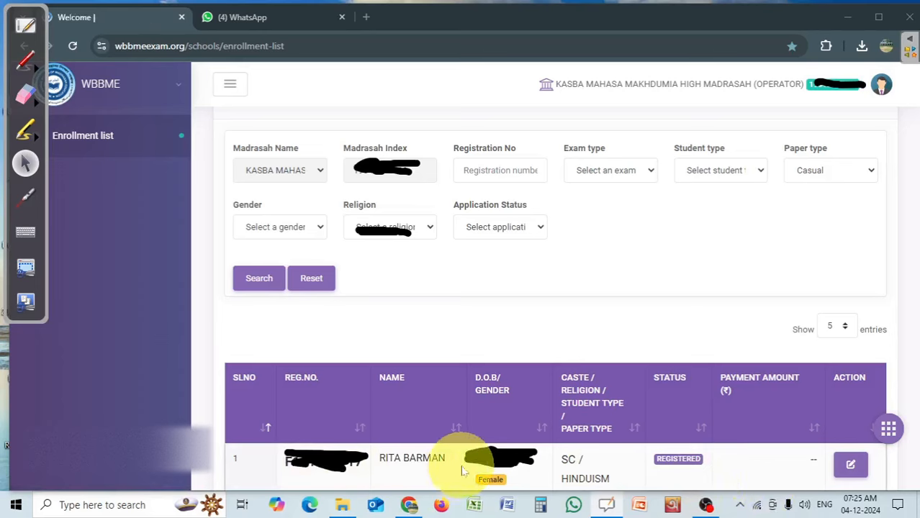
scroll(463, 472, down, 3)
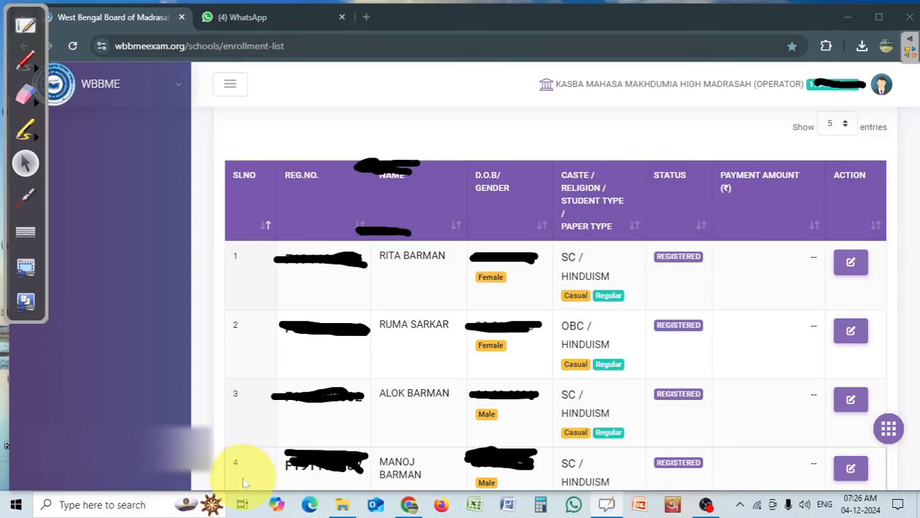
Filter the enrollment list by paper type Regular.
click(836, 127)
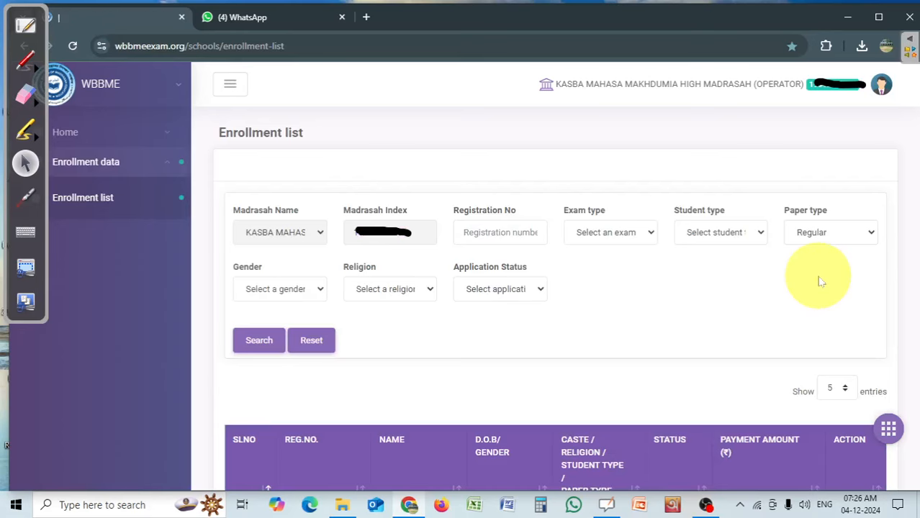
click(819, 236)
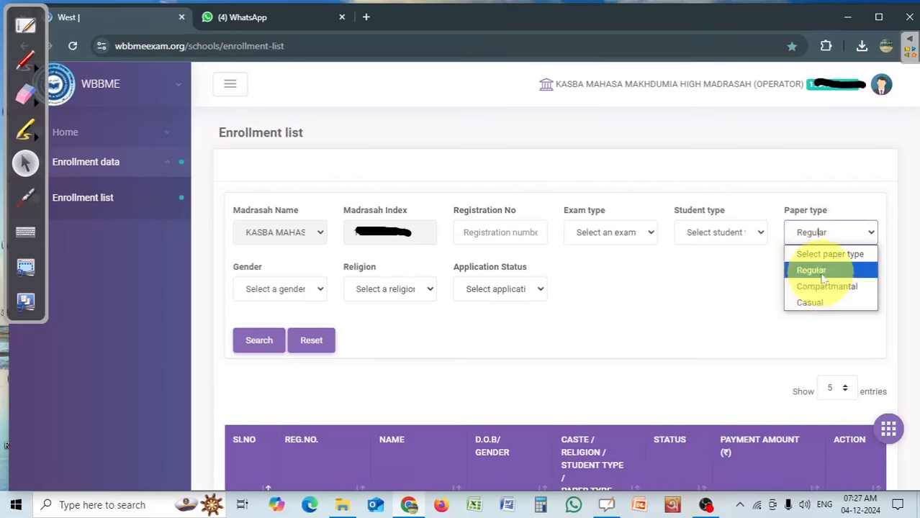
click(806, 271)
click(259, 342)
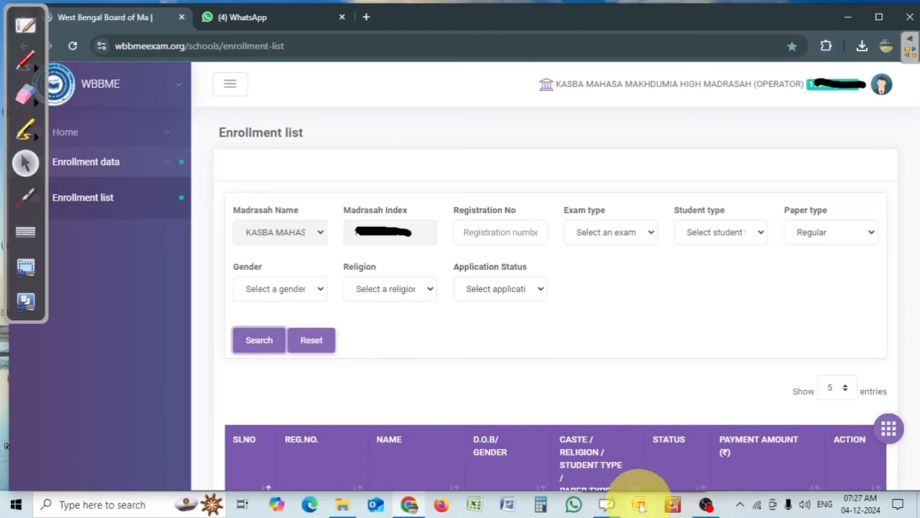
Set the enrollment table to show 30 entries.
scroll(637, 178, down, 4)
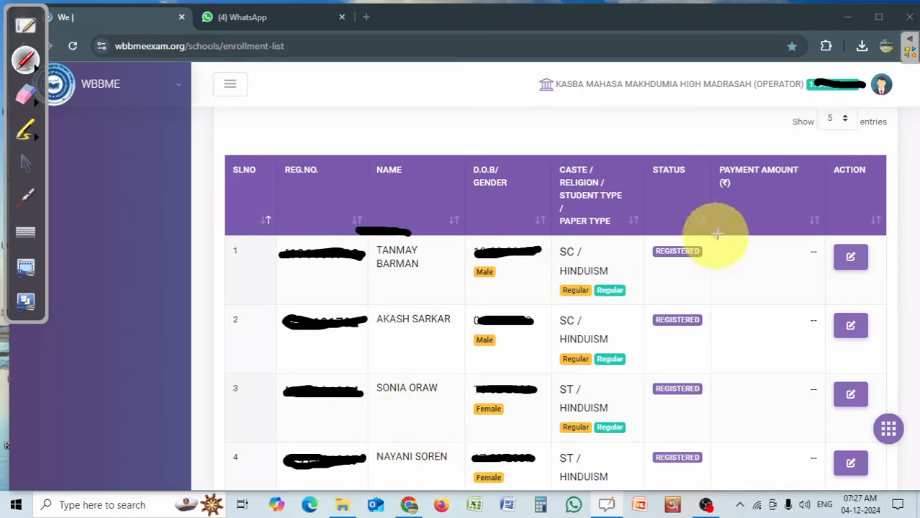
click(26, 164)
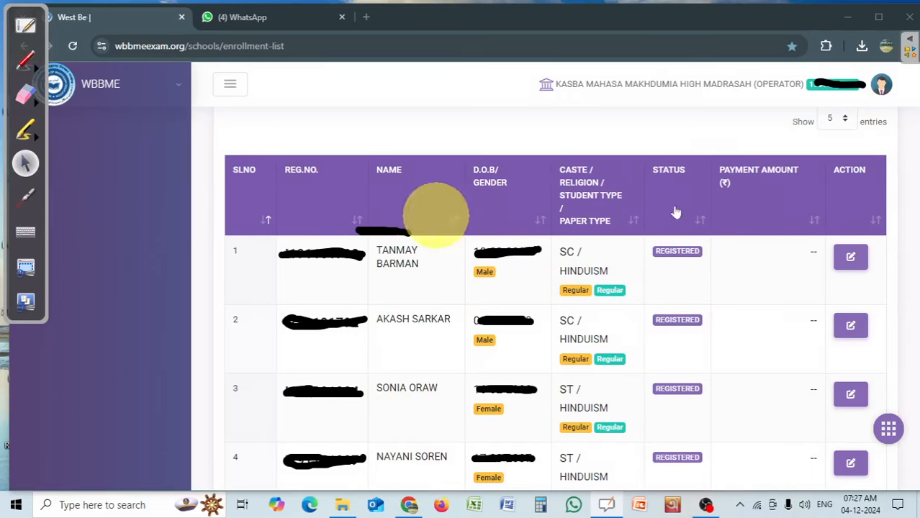
click(841, 119)
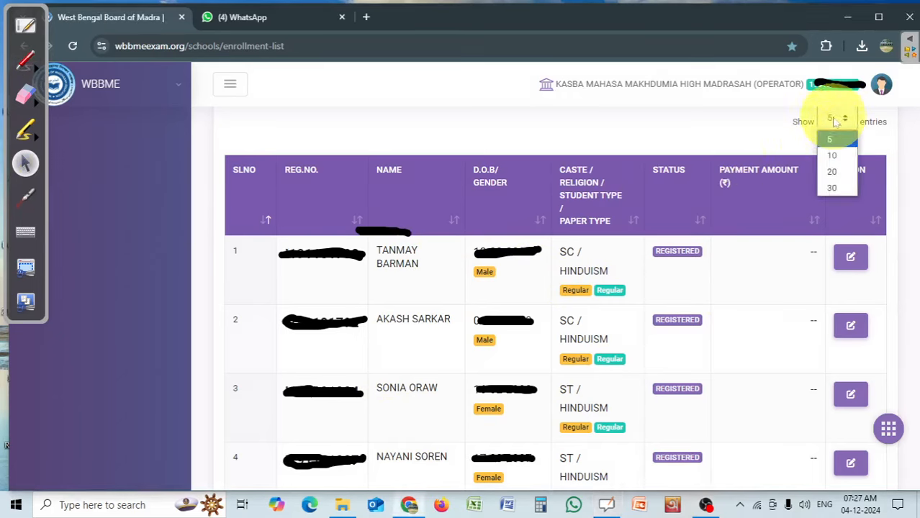
click(833, 188)
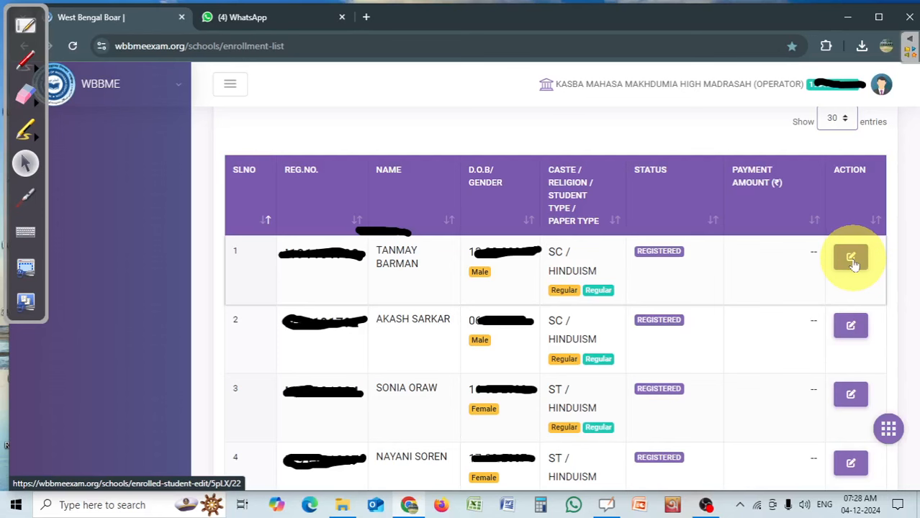
Open the enrollment application form of the first student in the list for editing.
click(852, 259)
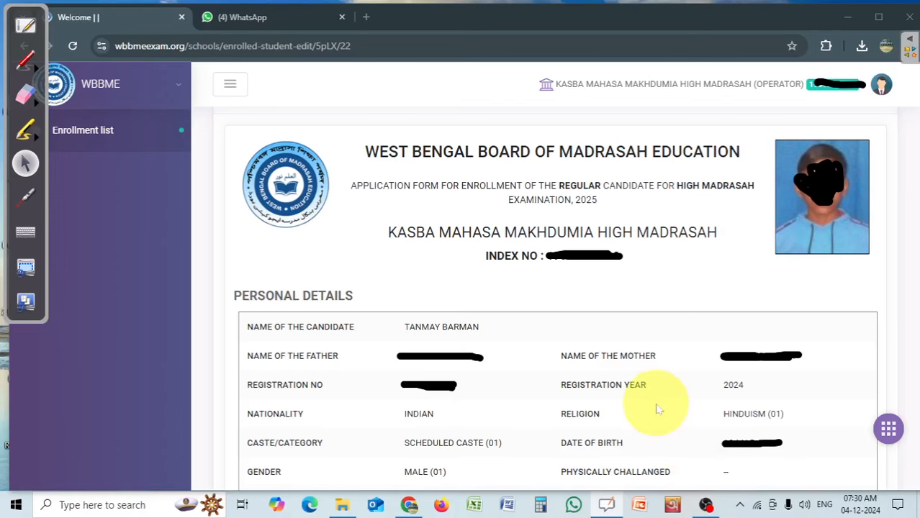
scroll(610, 231, down, 4)
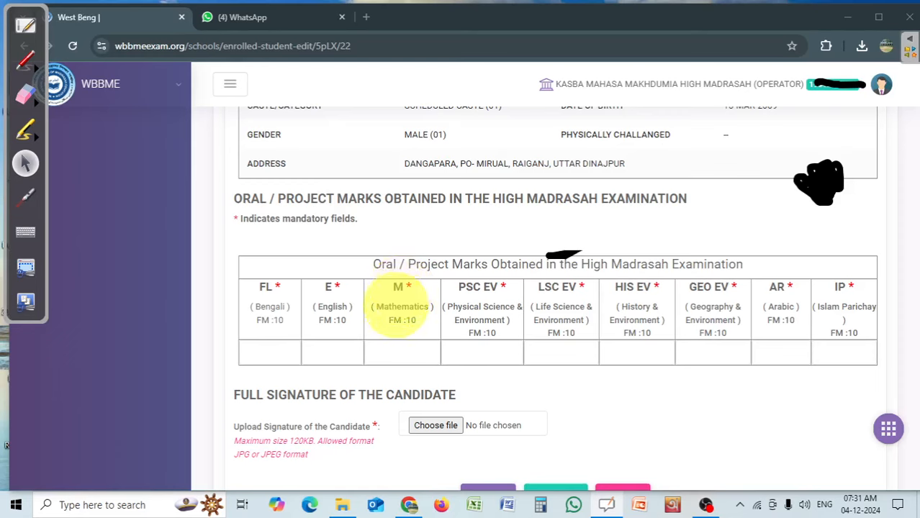
Enter the candidate's oral/project marks: 9 for Arabic and 10 for each of the other eight subjects.
click(272, 351)
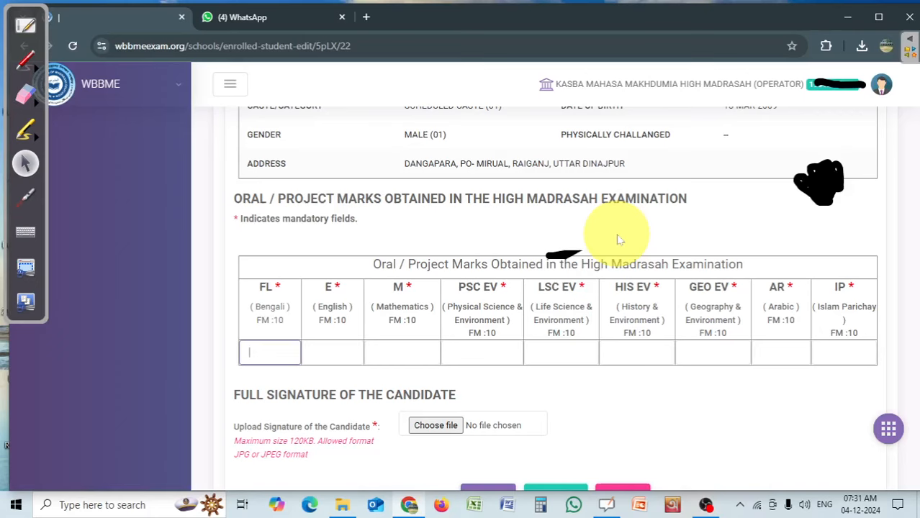
text(10)
key(Tab)
text(10)
key(Tab)
text(10)
key(Tab)
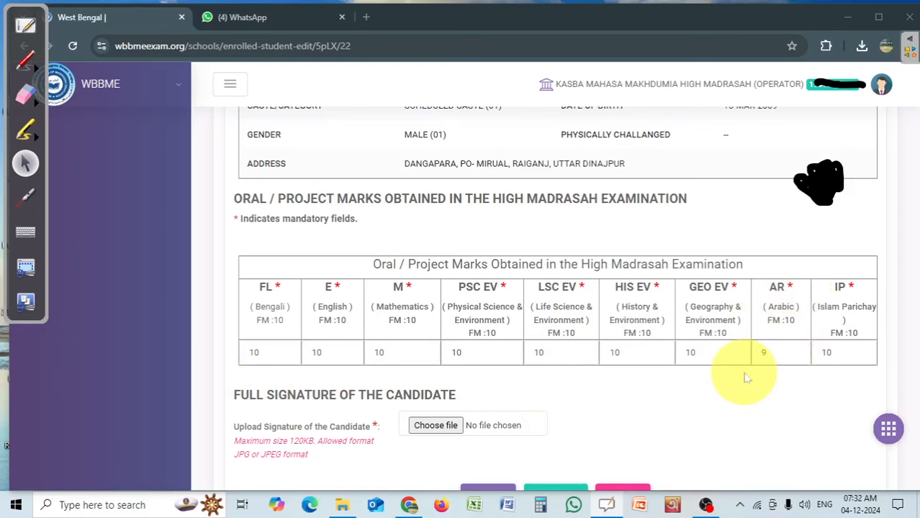
Choose the candidate's signature JPEG from the Desktop for upload, after checking the image file's properties for its size.
scroll(747, 378, down, 3)
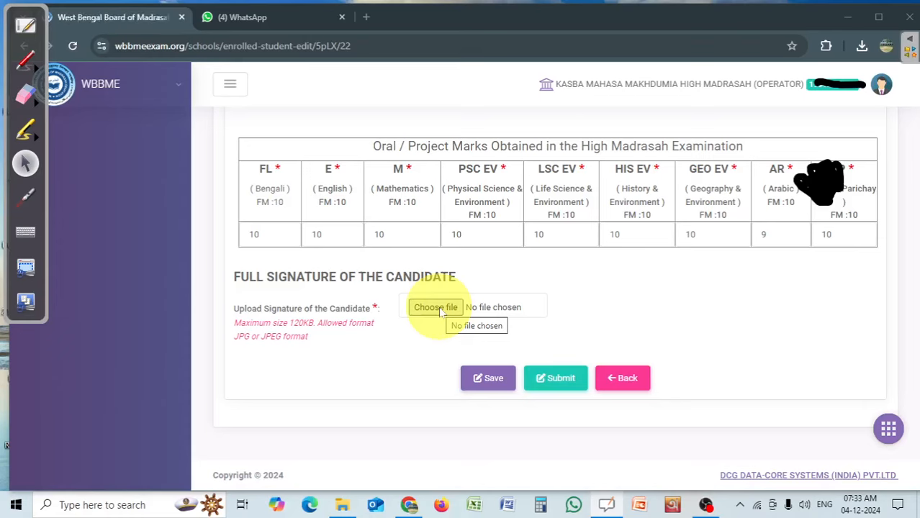
click(441, 310)
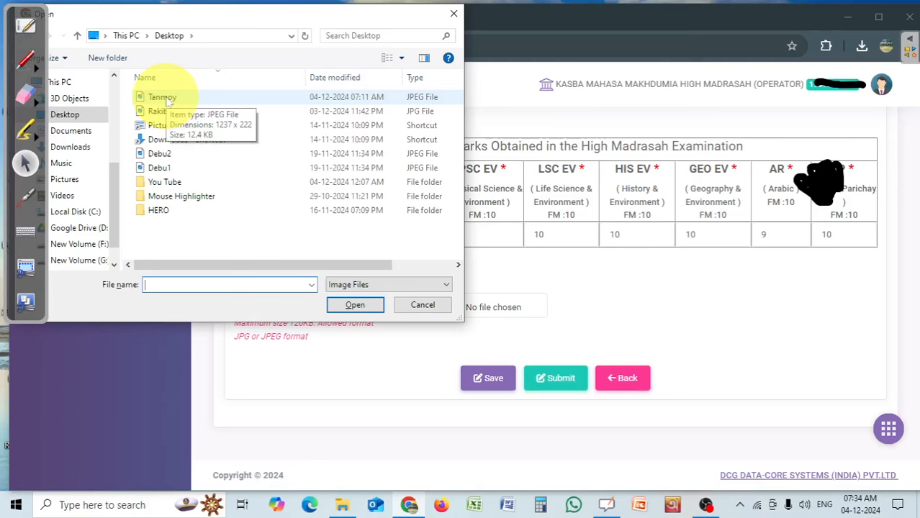
click(164, 97)
right_click(164, 96)
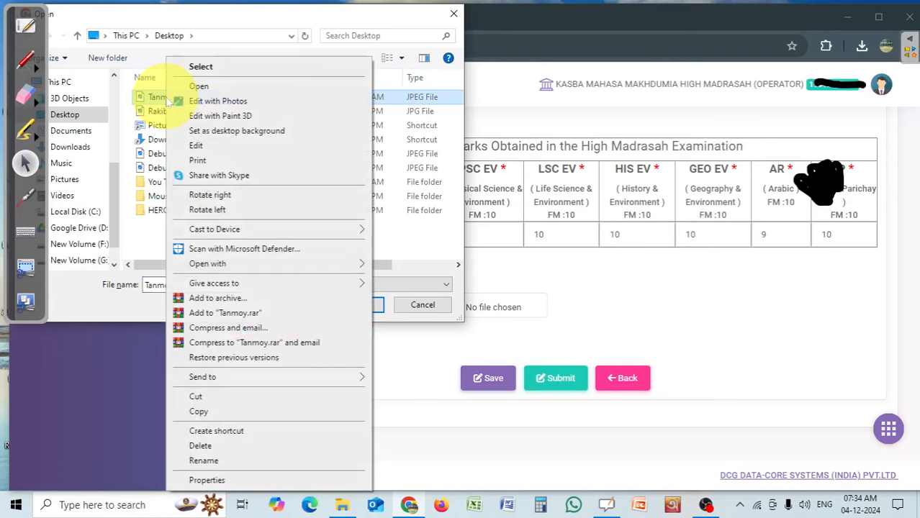
click(213, 481)
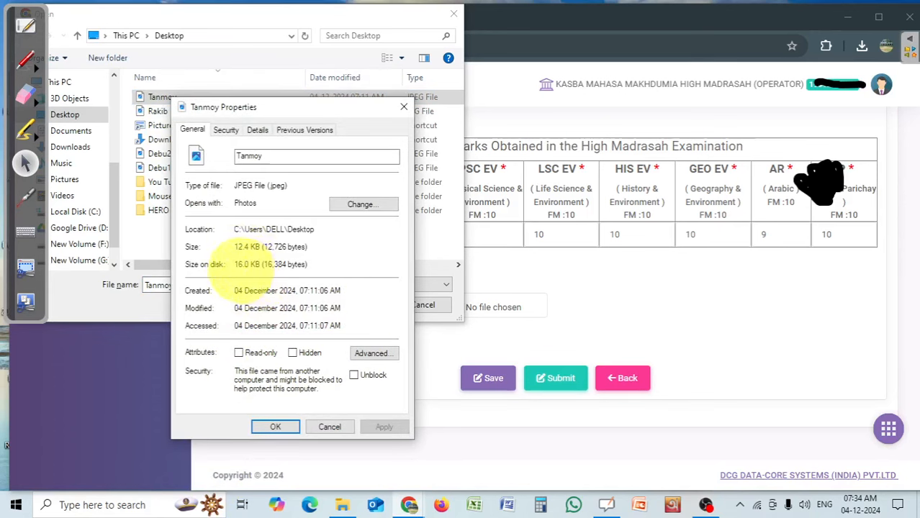
click(276, 427)
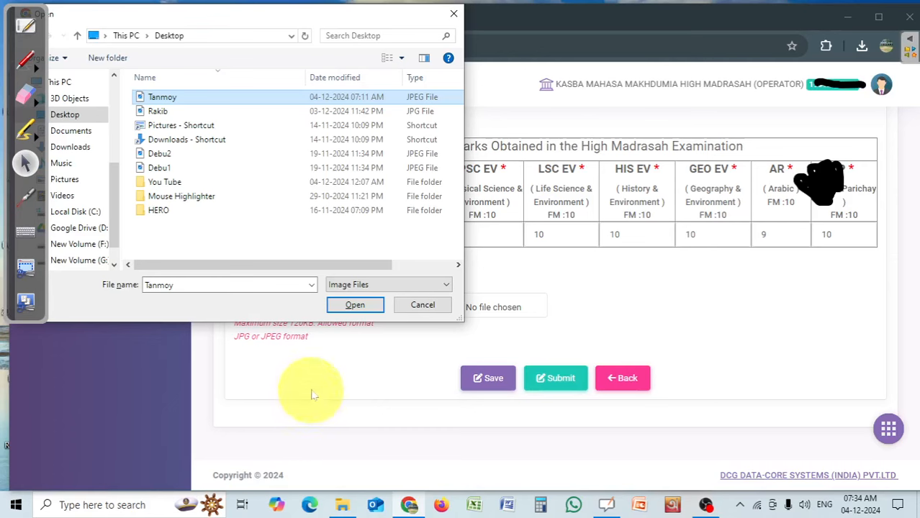
click(356, 305)
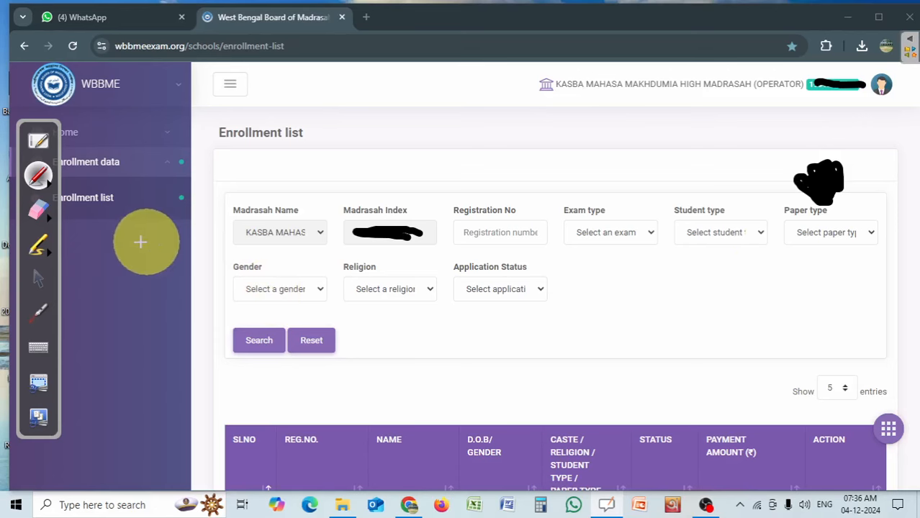
In the first student's saved enrollment form, change the Arabic oral/project mark to 10 and submit the application.
scroll(563, 274, down, 2)
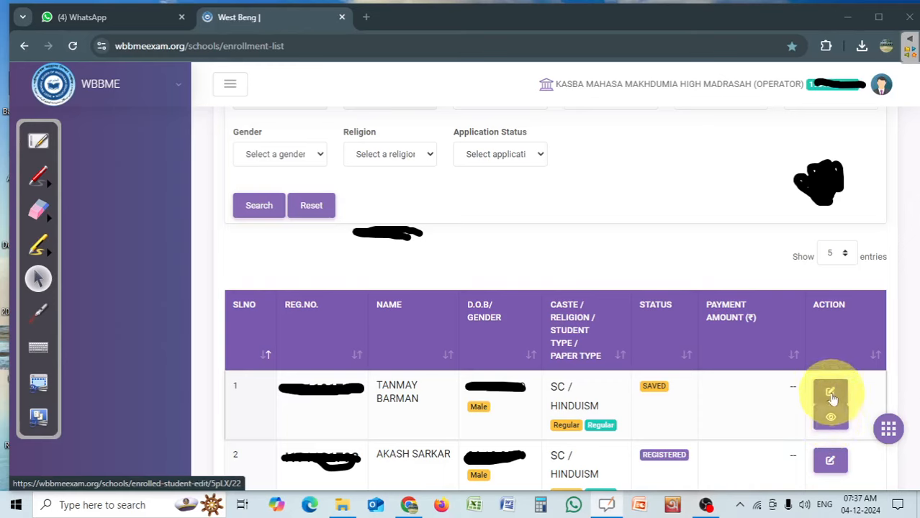
click(830, 394)
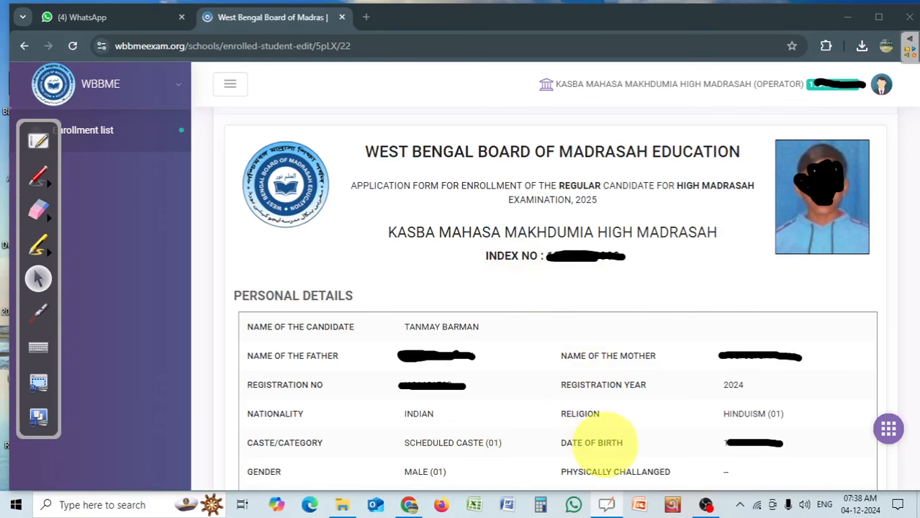
scroll(546, 333, down, 15)
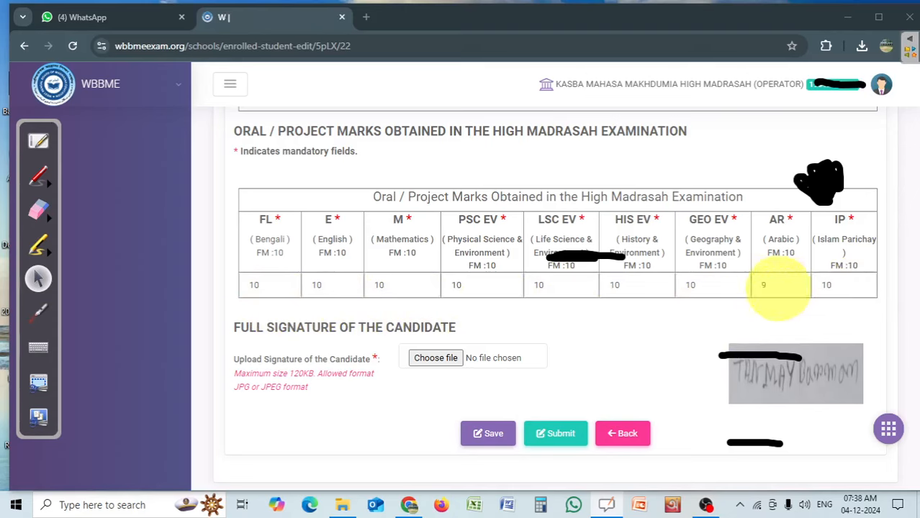
click(778, 288)
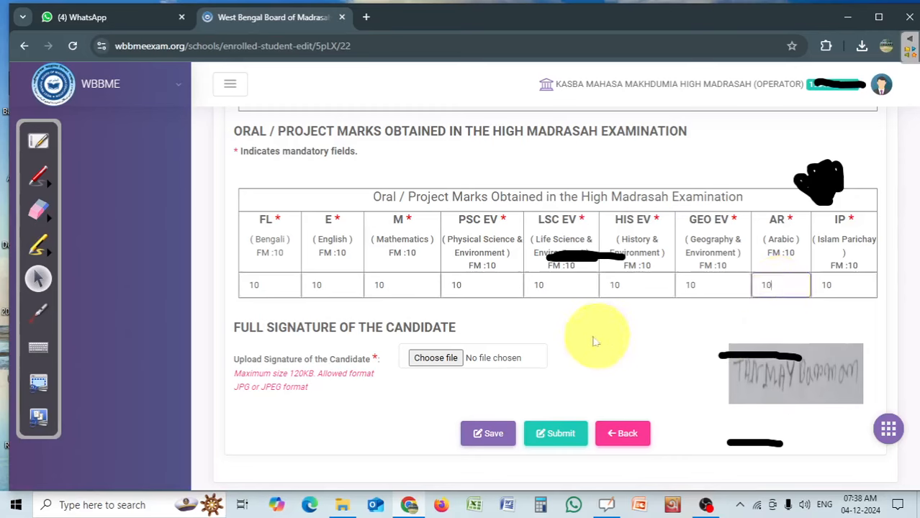
click(653, 345)
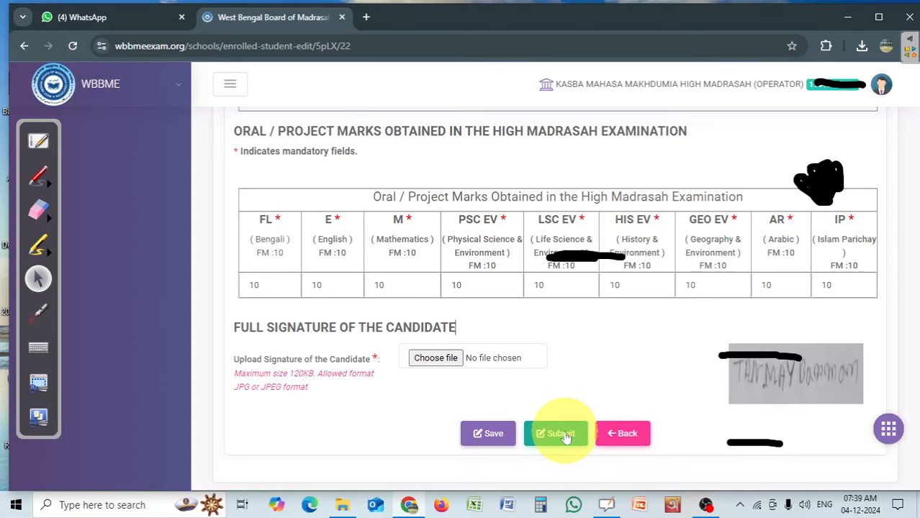
click(565, 437)
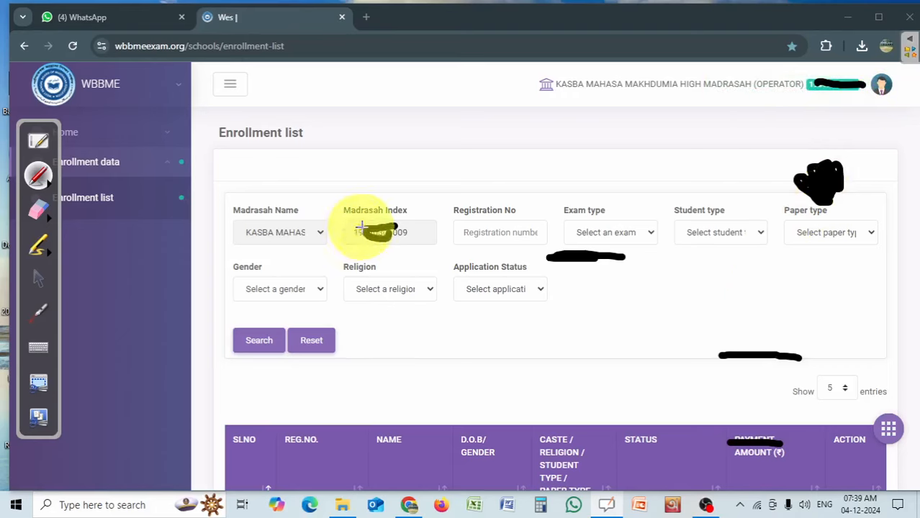
Black out the Madrasah Index number above the enrollment list with the annotation pen.
drag(380, 232, 416, 231)
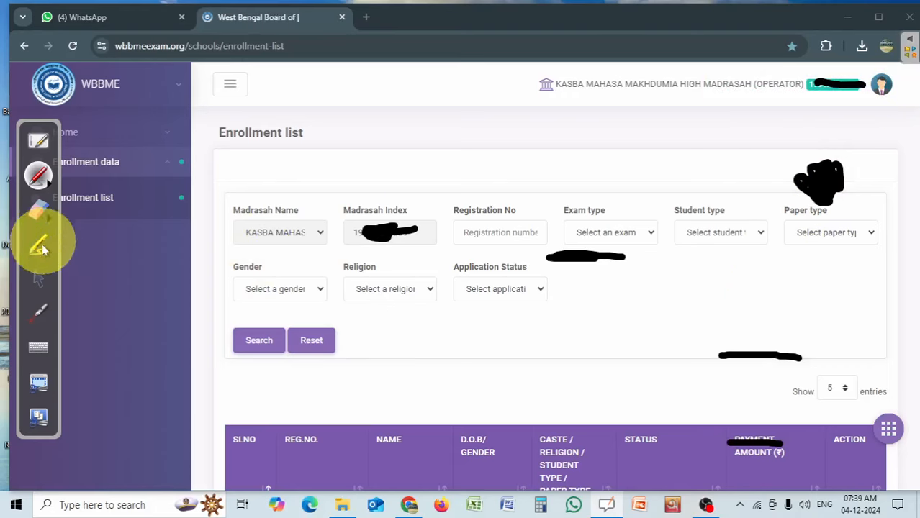
click(39, 278)
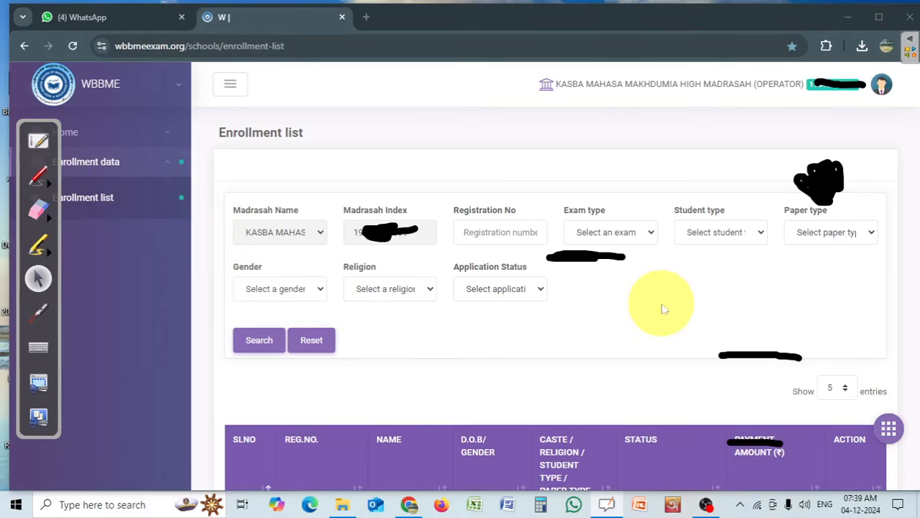
Look at the submitted student's row in the enrollment list and log out of the operator account.
scroll(662, 309, down, 2)
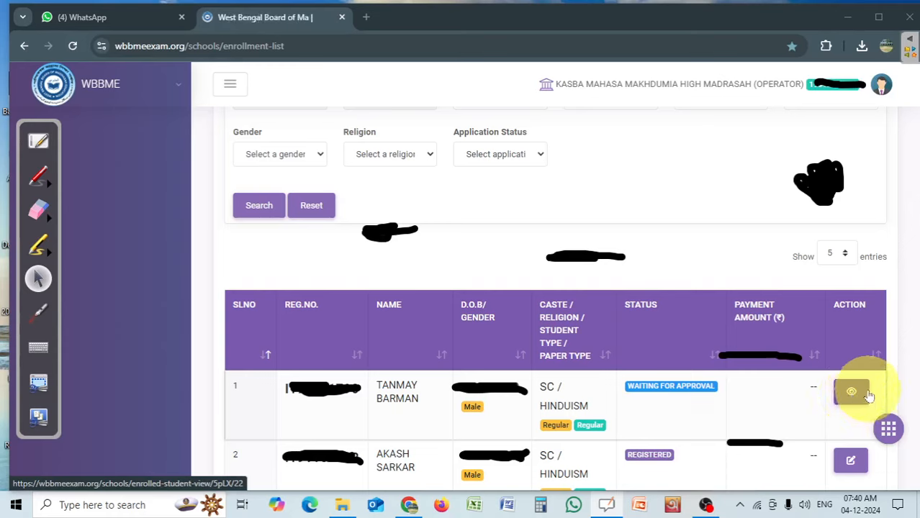
click(880, 84)
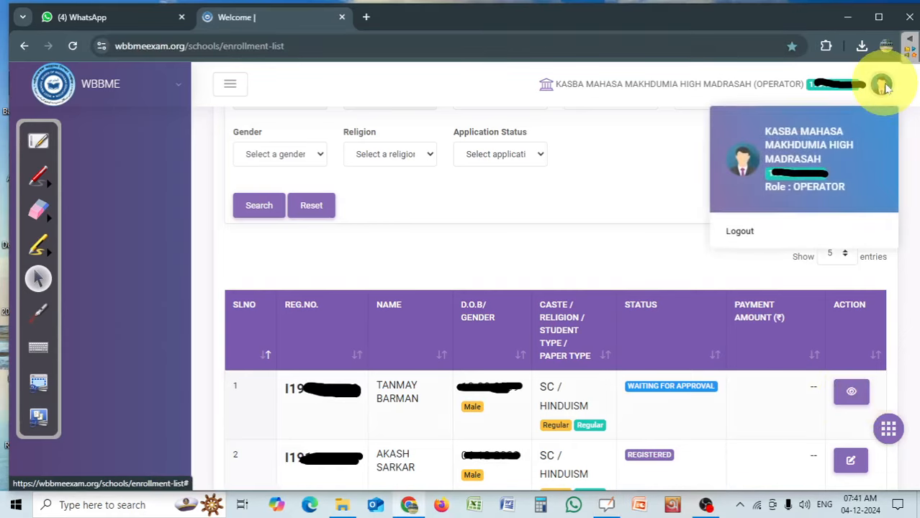
click(737, 229)
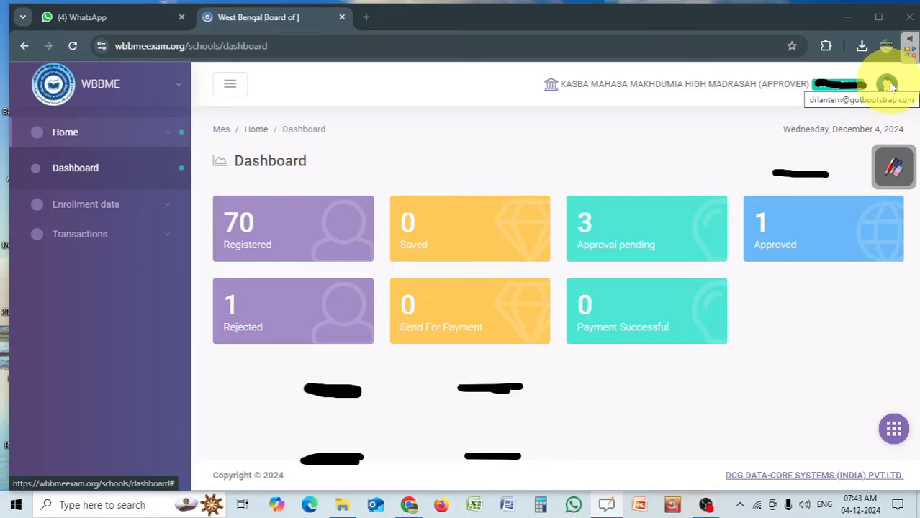
click(895, 170)
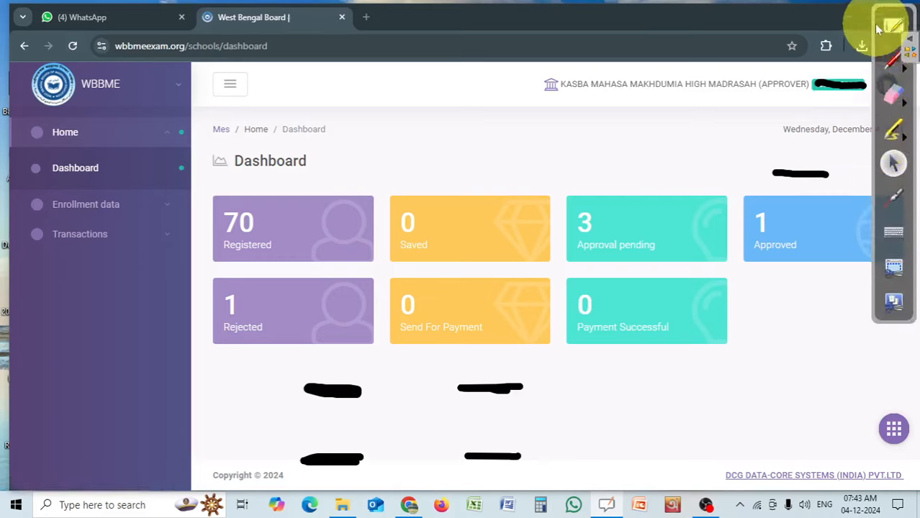
drag(877, 28, 919, 175)
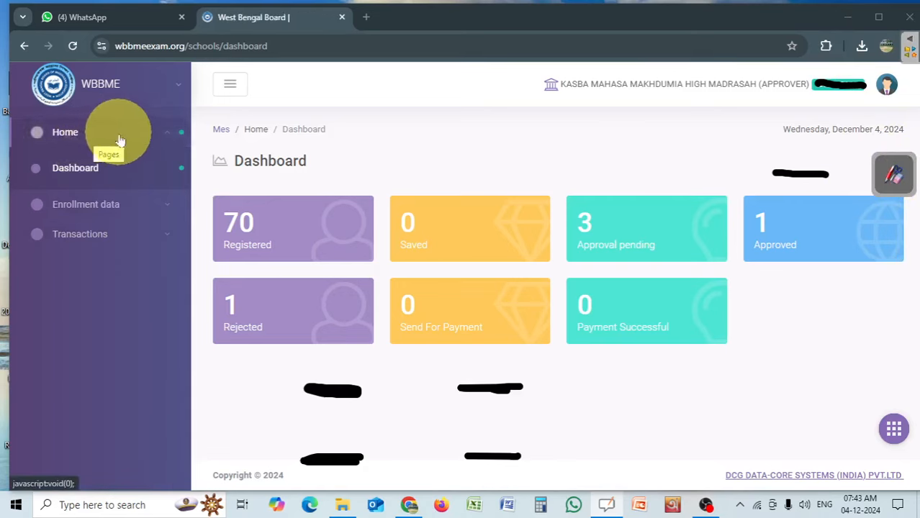
Open the enrollment list under Enrollment data in the approver account.
click(117, 204)
key(ctrl+l)
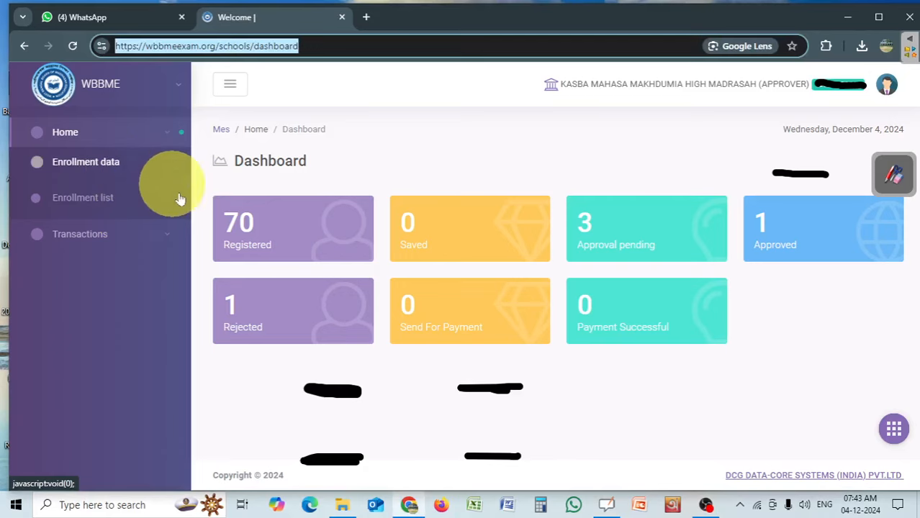
click(103, 201)
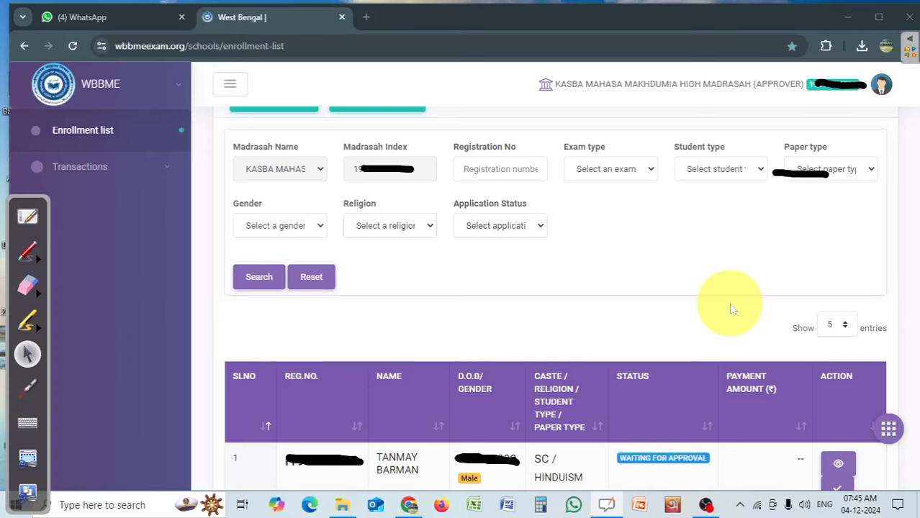
Open the first student's application for verification and review the personal details, marks and signature down to the verification section.
scroll(731, 308, down, 3)
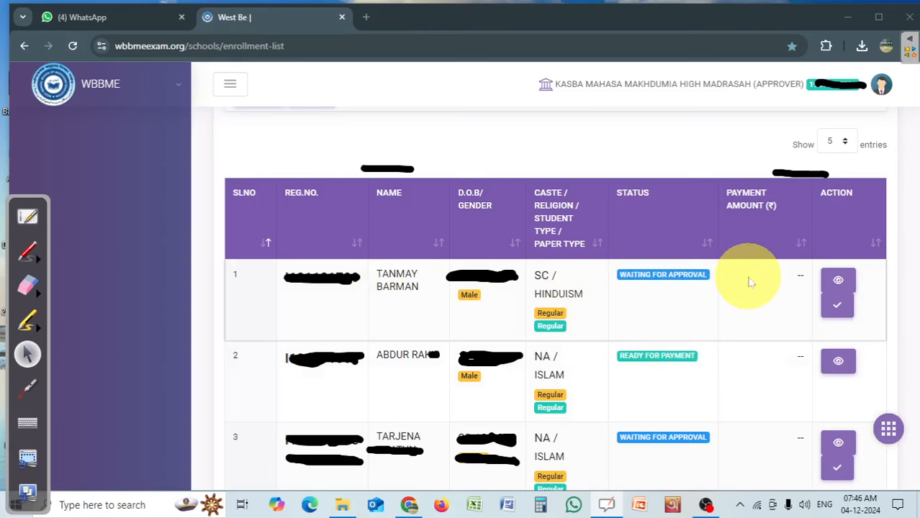
click(838, 310)
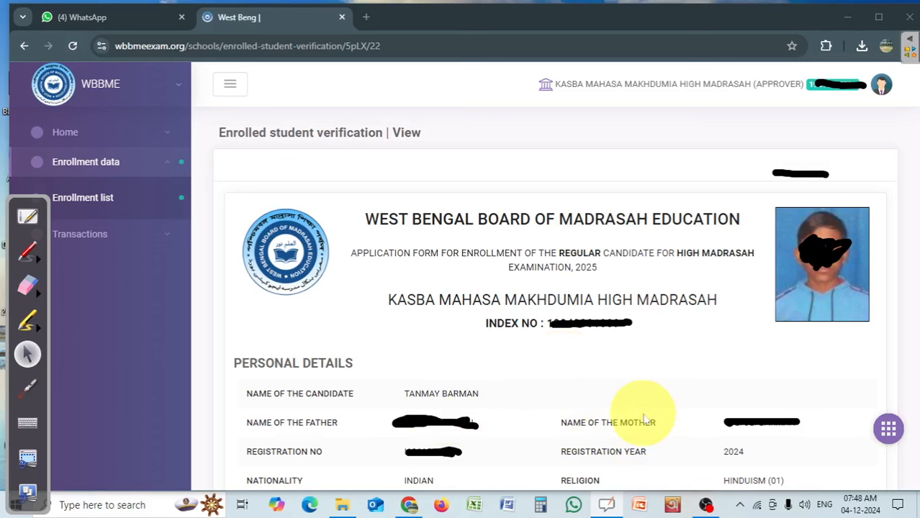
scroll(645, 418, down, 5)
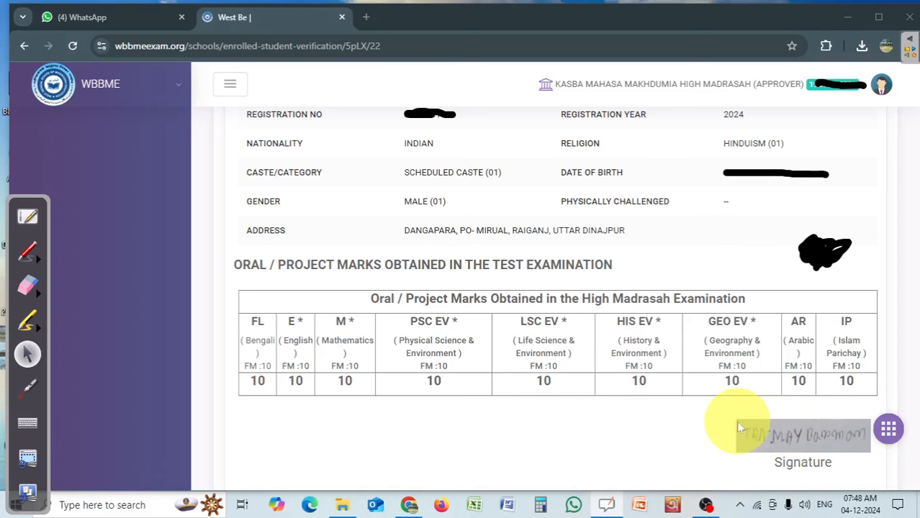
scroll(666, 387, down, 4)
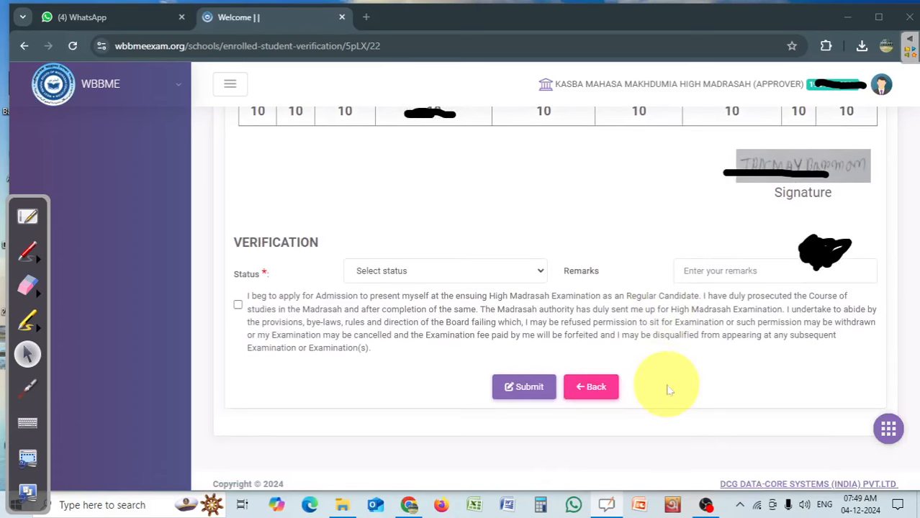
Try out the declaration checkbox in the verification section and set the status to Approved.
click(368, 268)
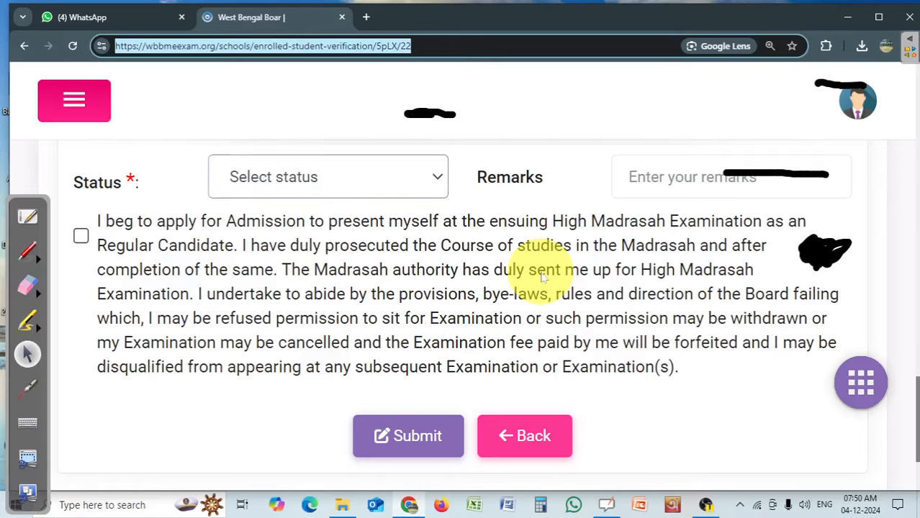
click(403, 302)
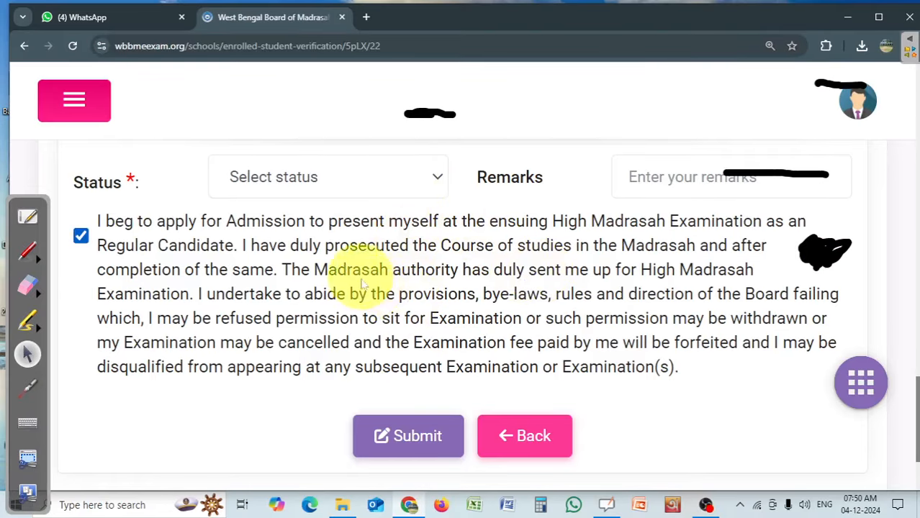
click(80, 236)
click(288, 179)
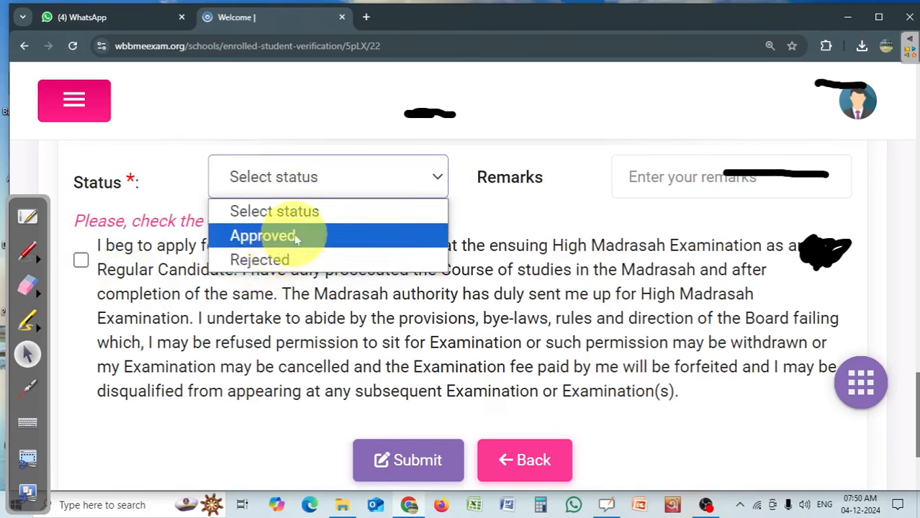
click(296, 240)
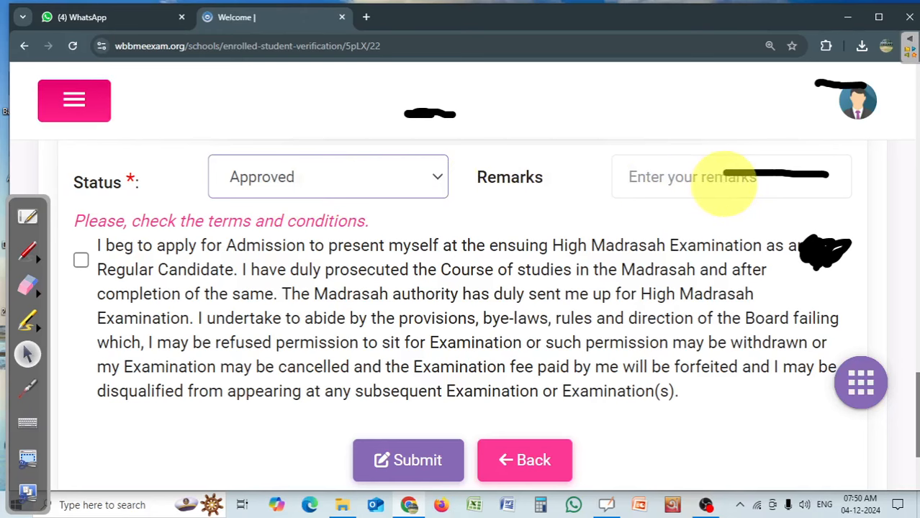
Try the Rejected status for the application and go to its remarks.
click(350, 190)
click(313, 268)
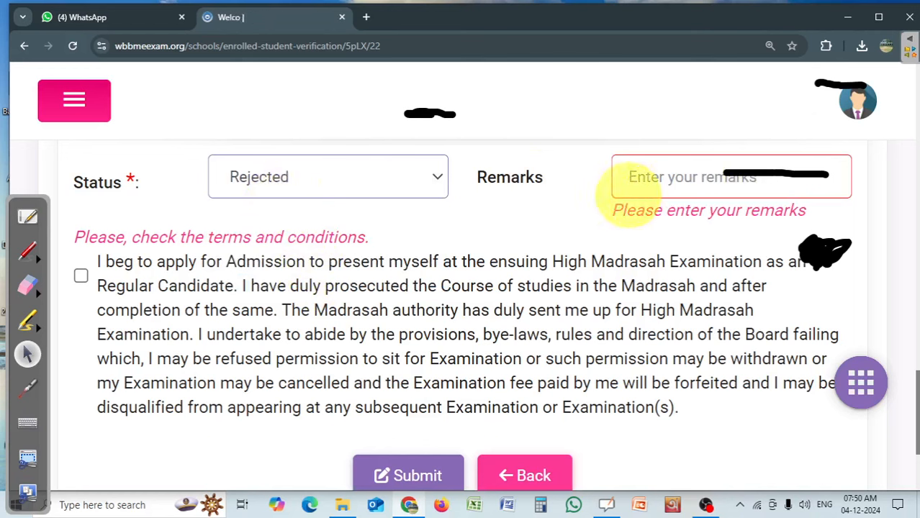
click(693, 174)
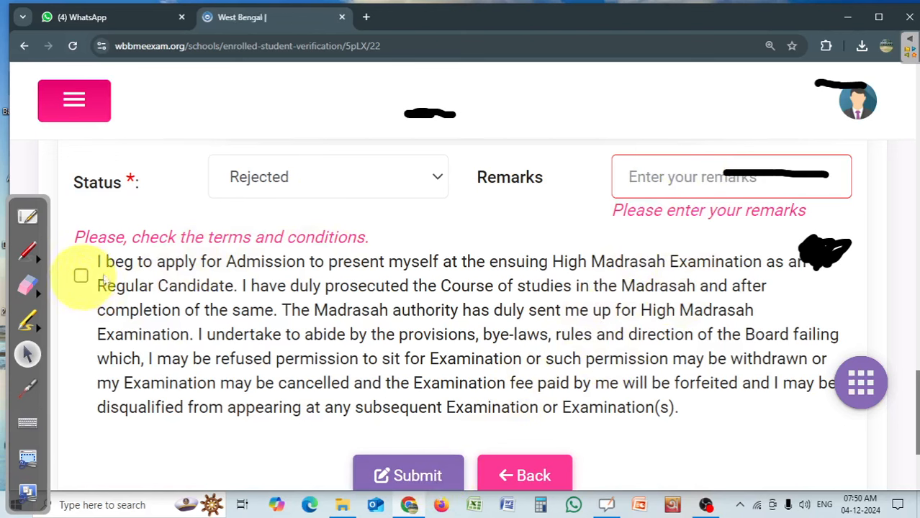
Set the application's verification status to Approved and accept the candidate's declaration.
click(334, 191)
click(274, 235)
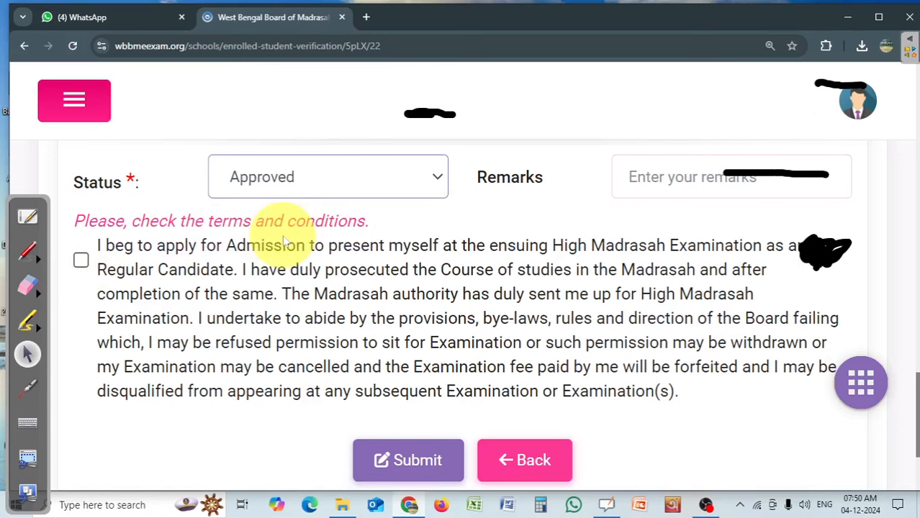
click(81, 260)
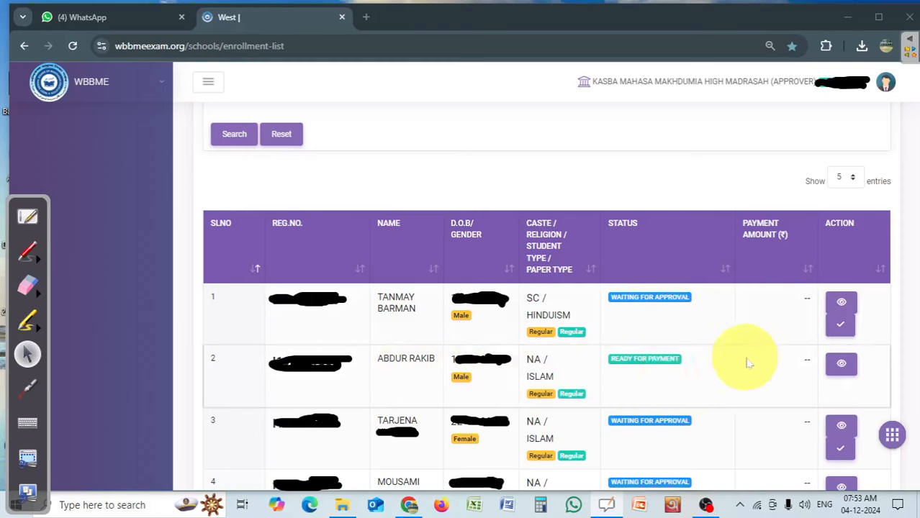
View the second student's ready-for-payment application down to its declaration and application status.
click(841, 365)
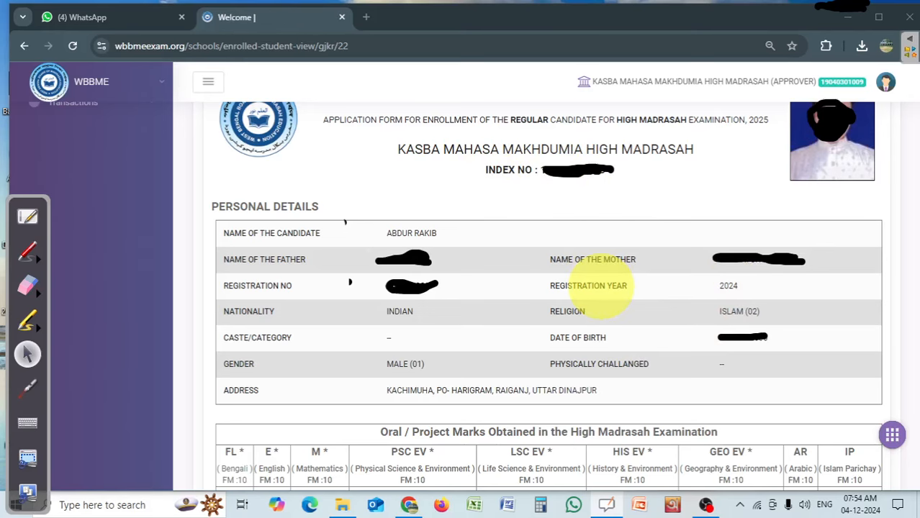
scroll(601, 288, down, 10)
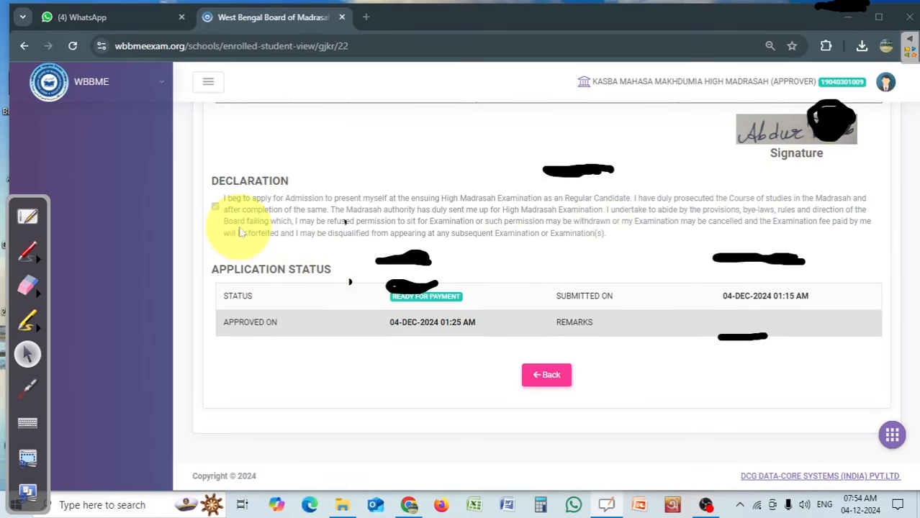
Erase the leftover black annotation strokes from the application page and pick the annotation pen to mask the approver's index number.
click(28, 285)
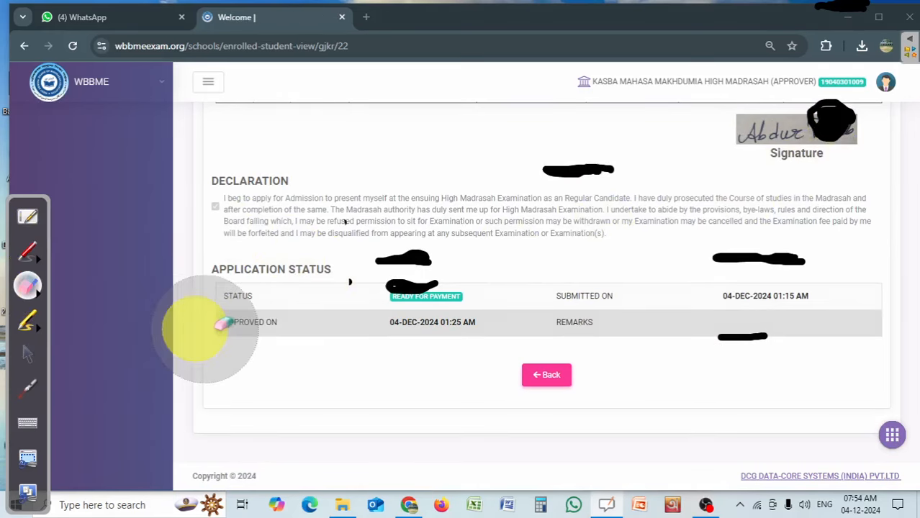
drag(378, 263, 432, 263)
drag(632, 370, 663, 277)
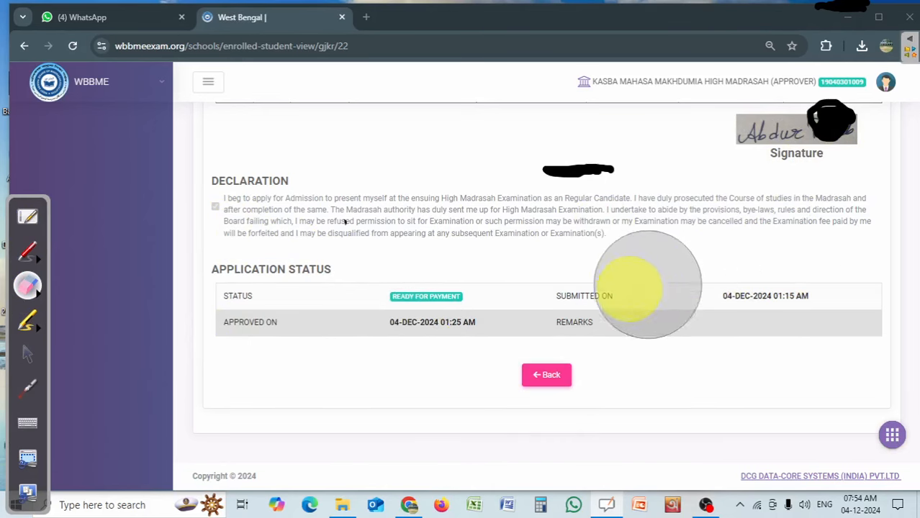
drag(507, 234, 657, 200)
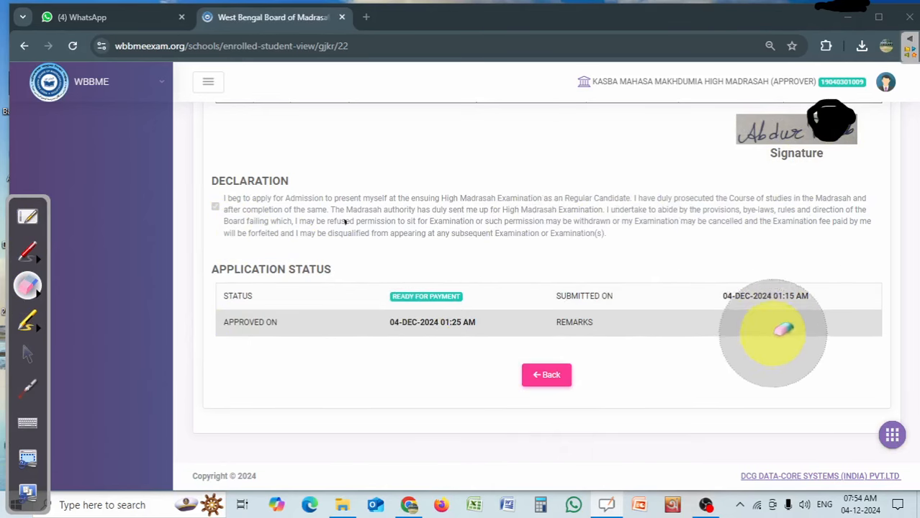
drag(857, 164, 839, 115)
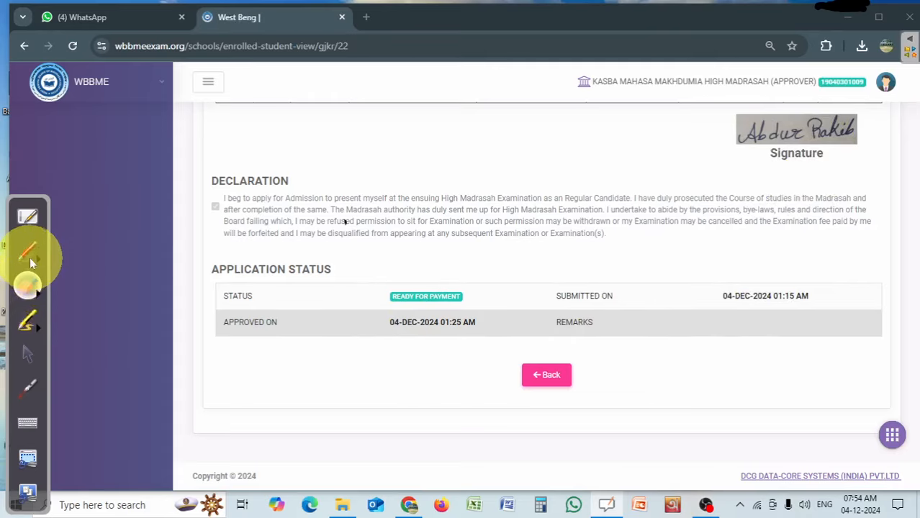
click(30, 259)
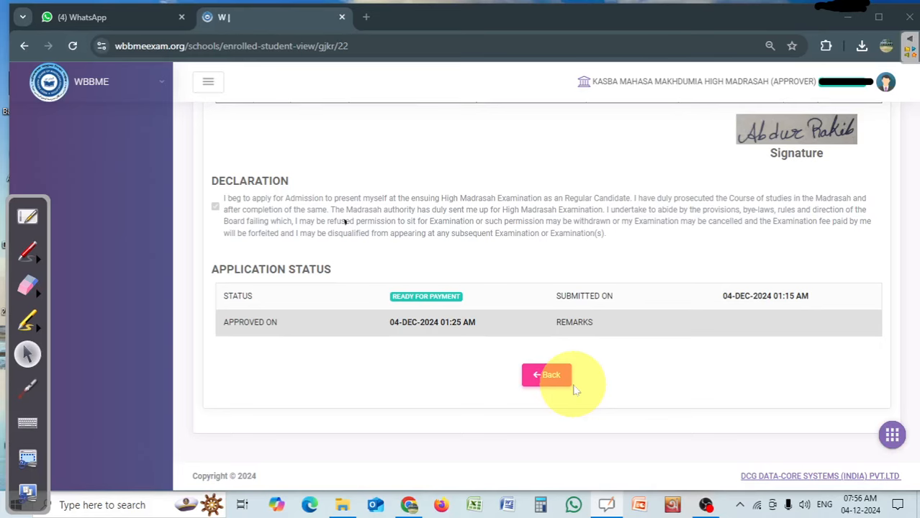
Return from the application view to the enrollment list, reload it and go to the student rows.
click(563, 378)
click(447, 349)
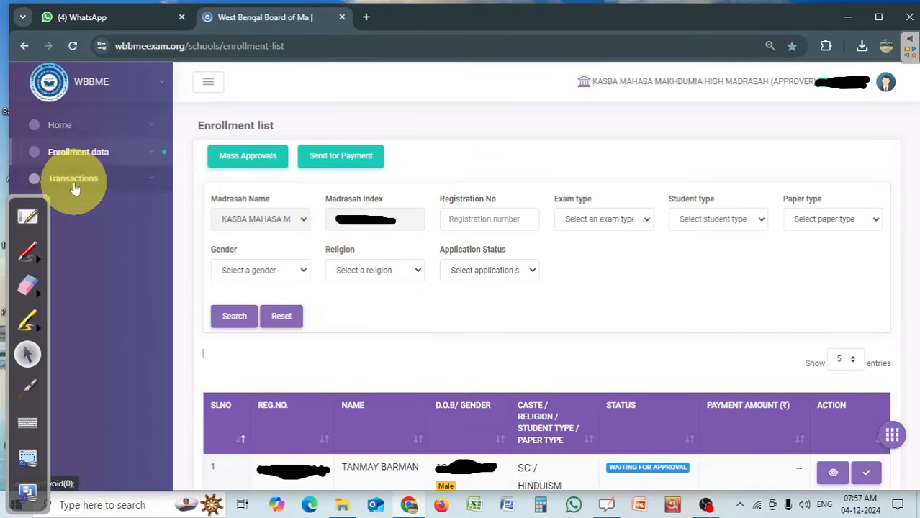
click(101, 156)
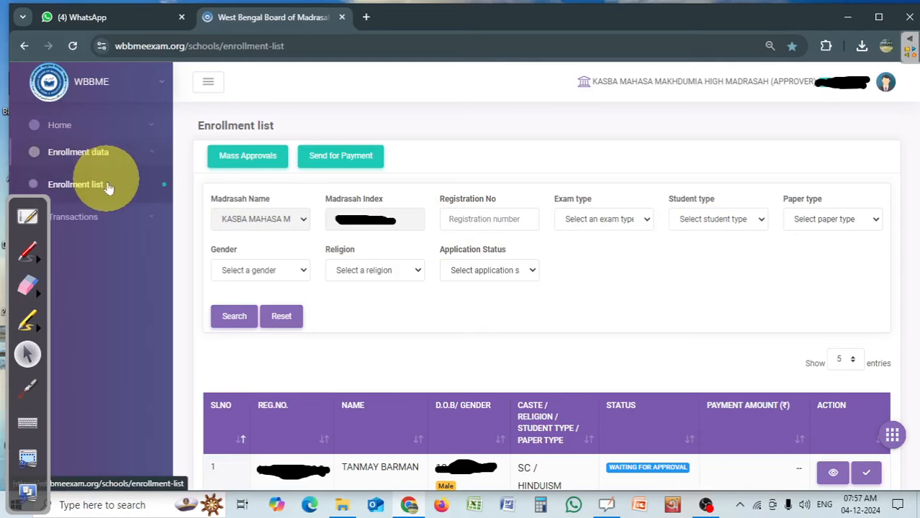
click(92, 185)
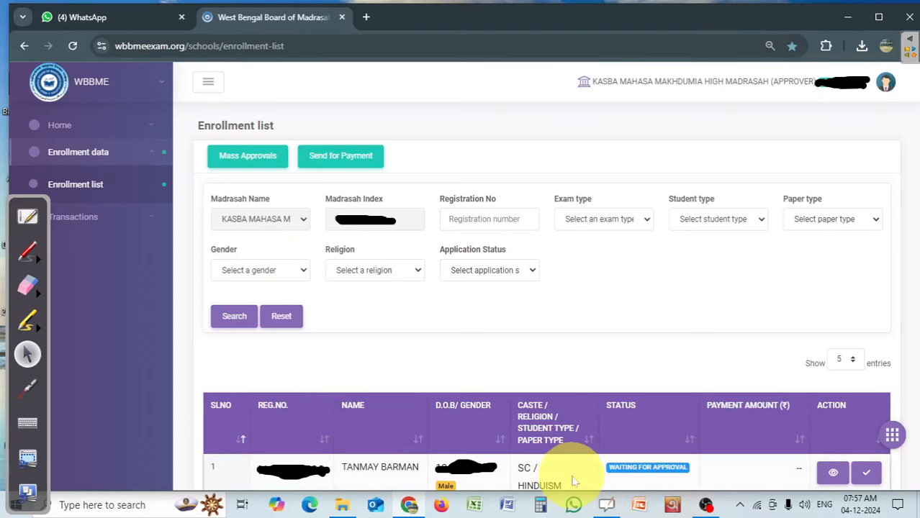
scroll(574, 481, down, 3)
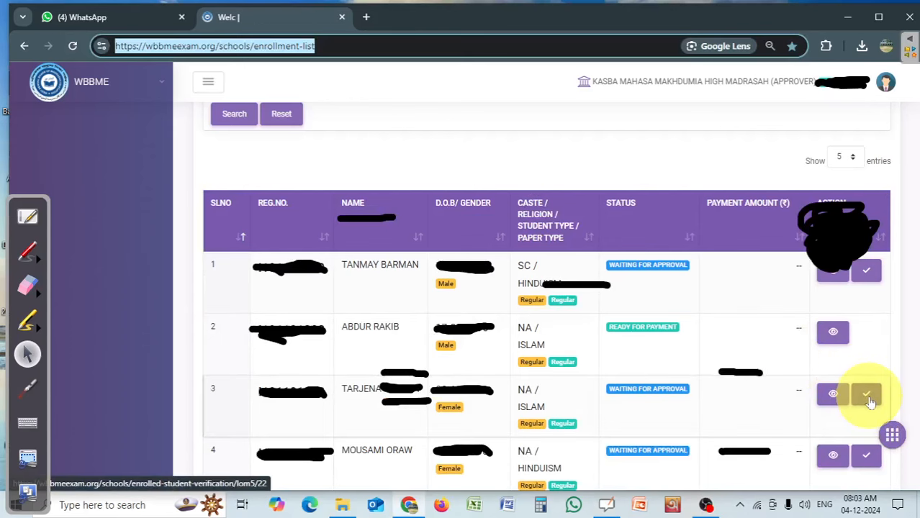
Open the third student's verification form and set its status to Rejected with the remark "Wrong Sign Submit".
click(869, 399)
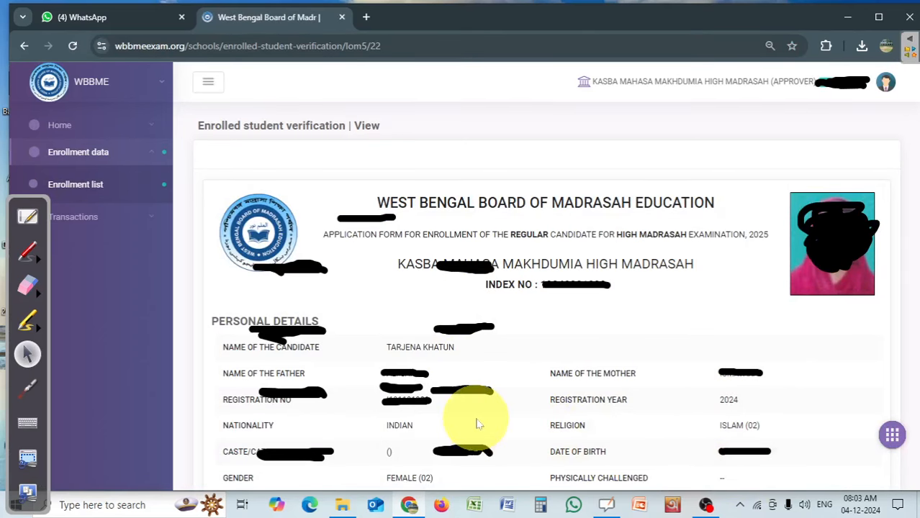
scroll(476, 423, down, 10)
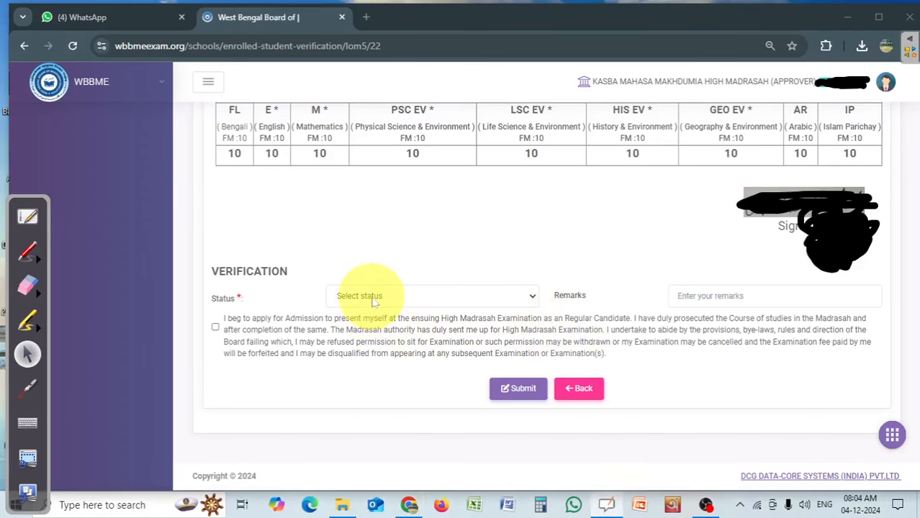
click(354, 296)
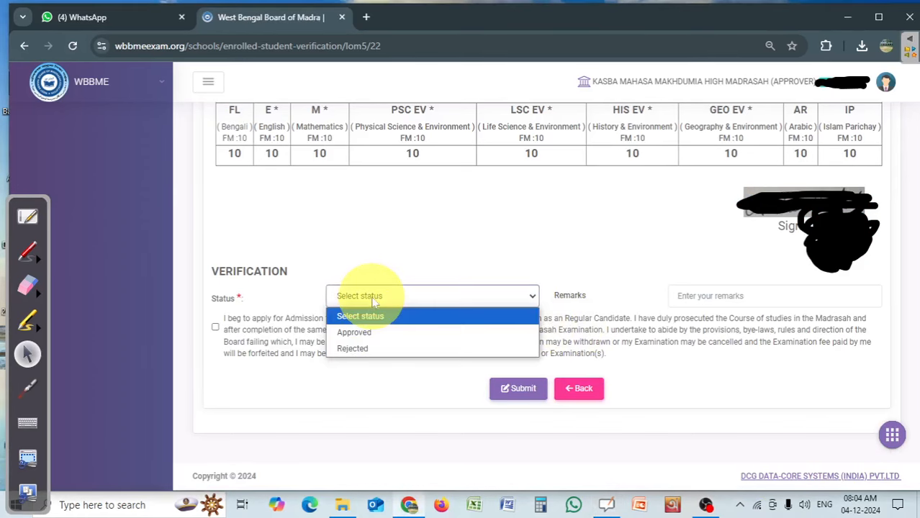
click(360, 348)
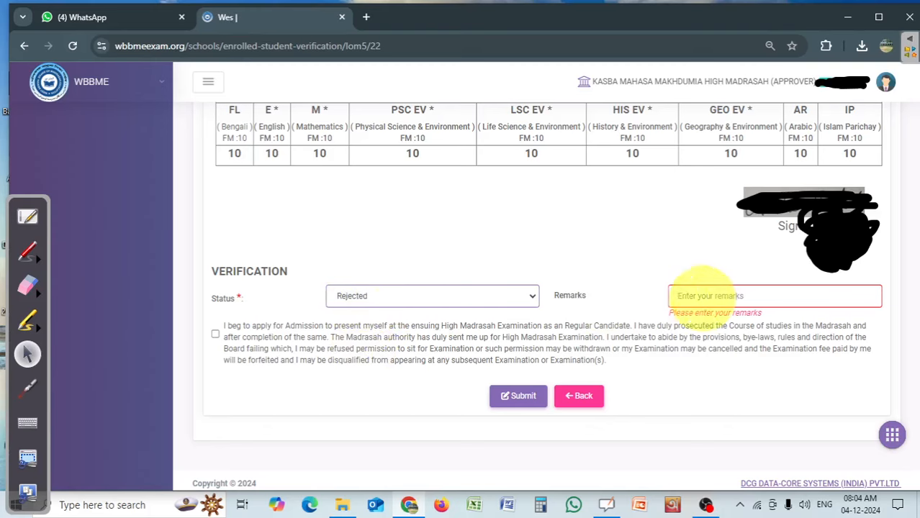
click(743, 296)
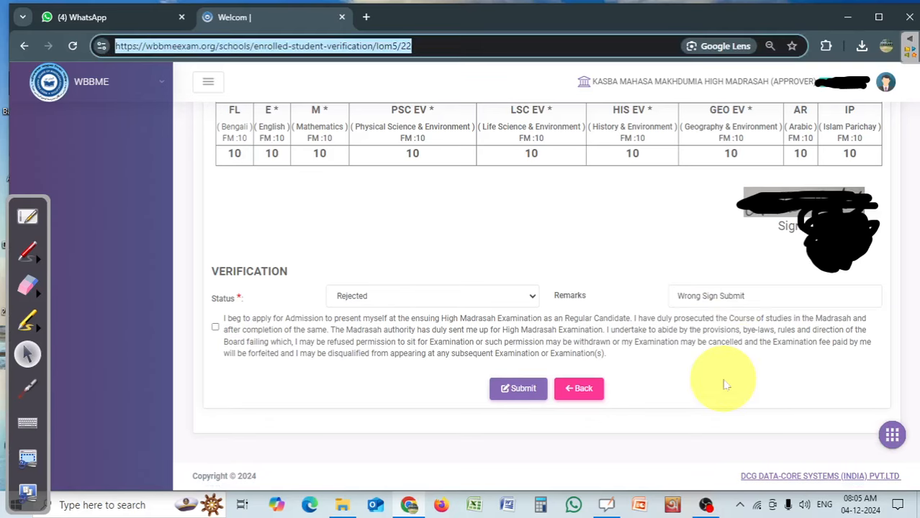
click(724, 379)
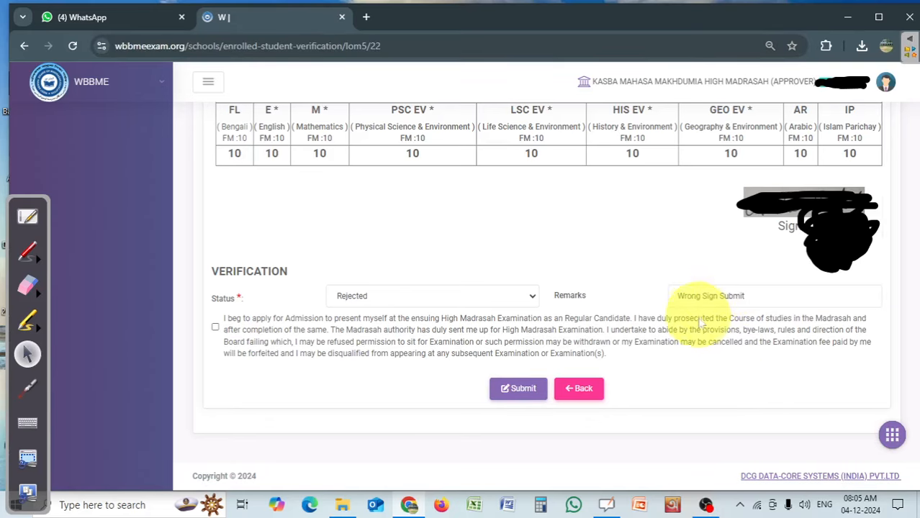
Accept the candidate's declaration, submit the rejection and confirm the submission.
click(216, 328)
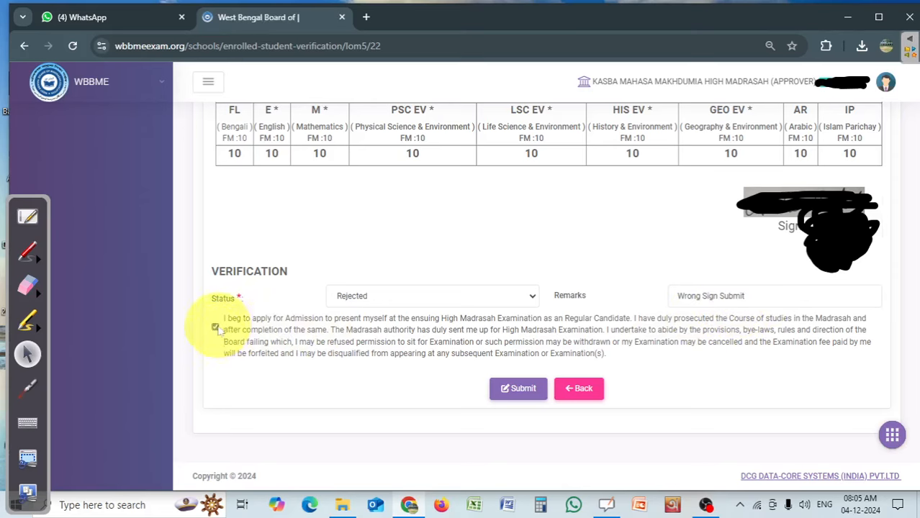
click(529, 393)
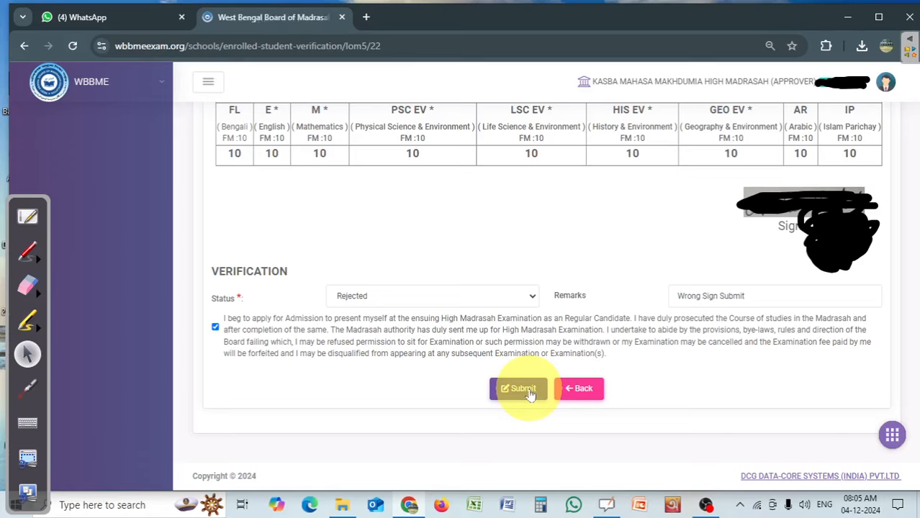
key(ctrl+l)
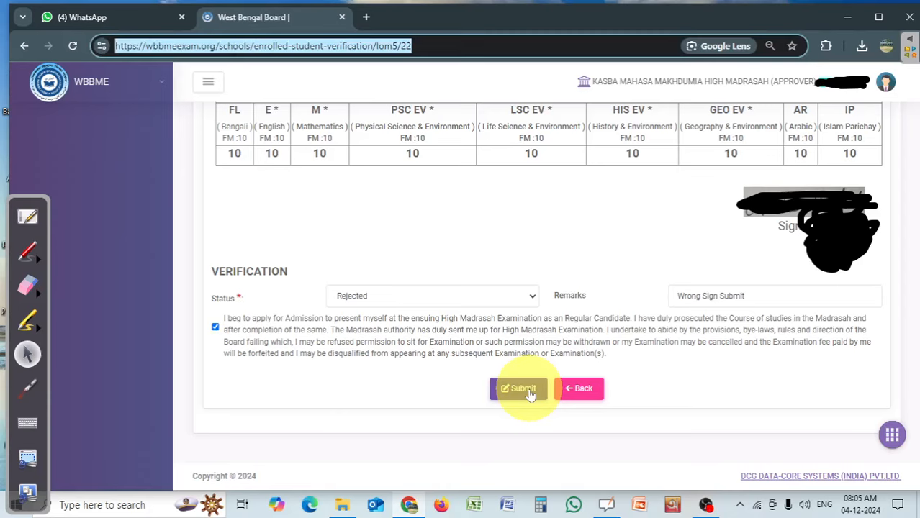
click(523, 389)
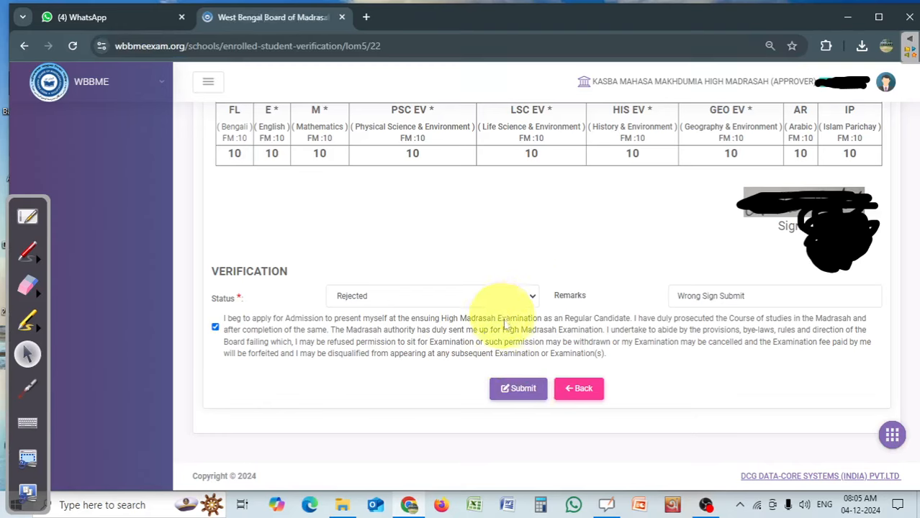
click(524, 389)
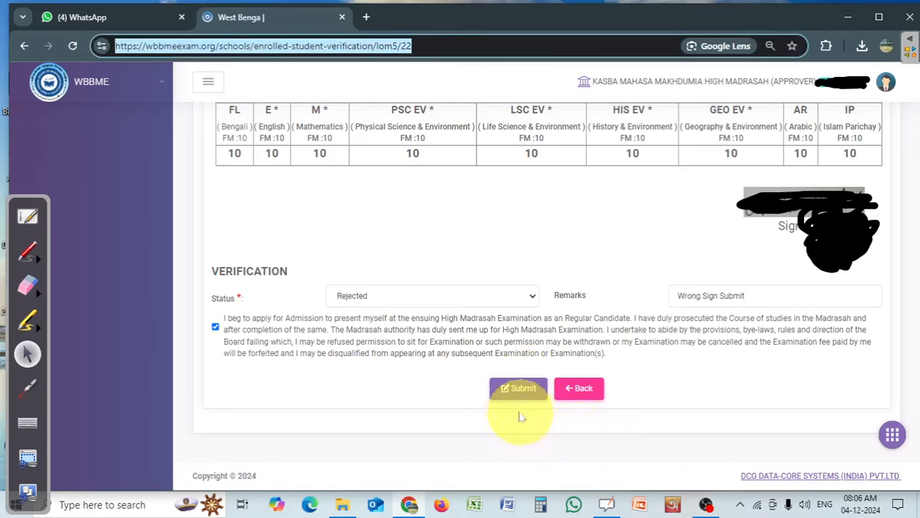
click(520, 390)
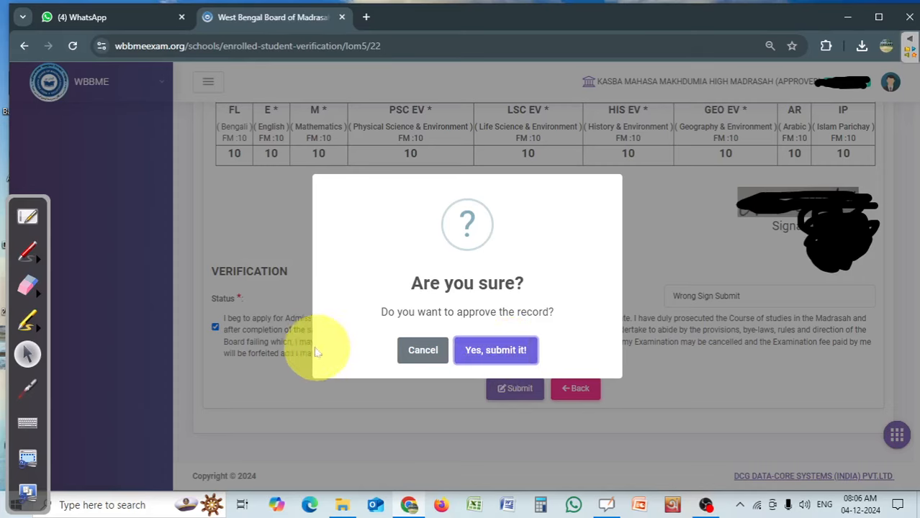
click(516, 355)
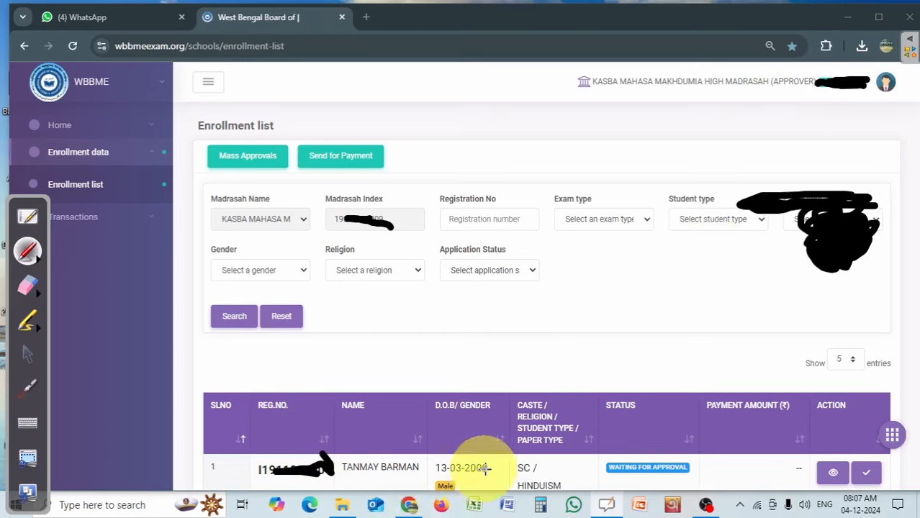
Mask the first student's date of birth with black ink, and clear the annotation marks after viewing the updated student rows.
drag(475, 468, 447, 468)
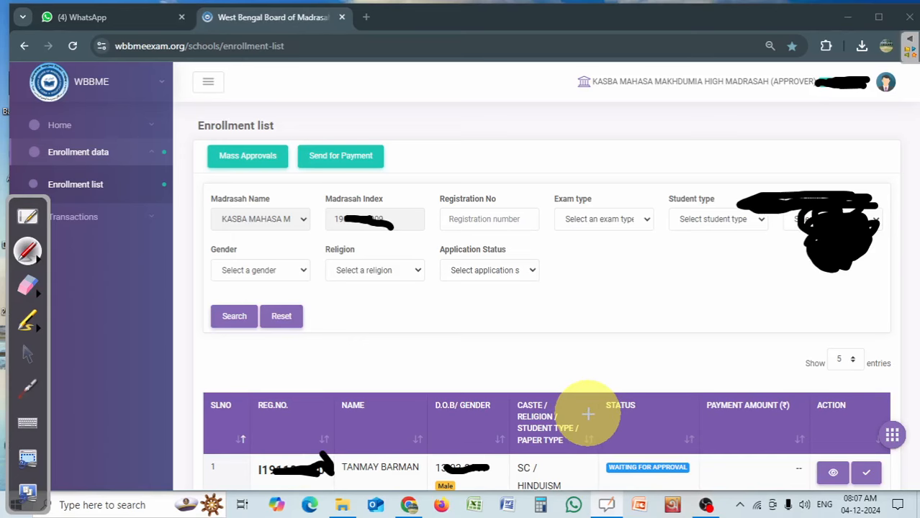
scroll(730, 353, down, 5)
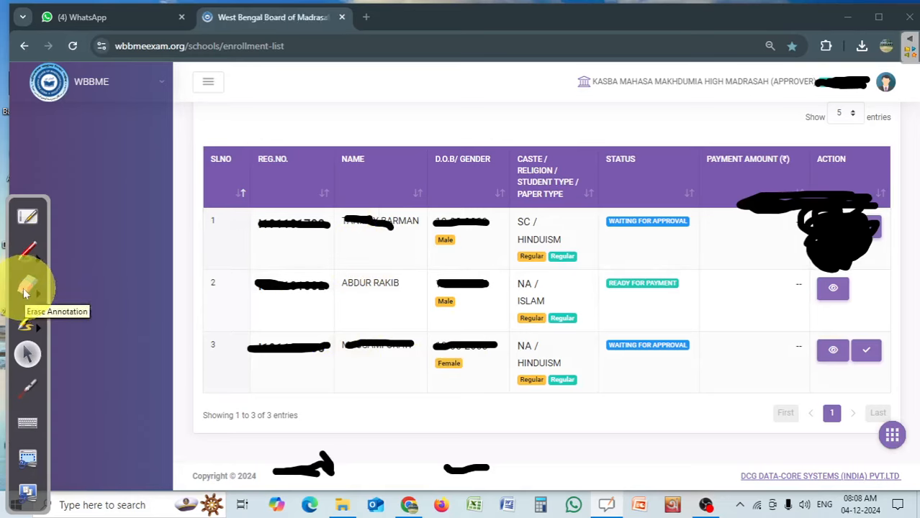
click(26, 291)
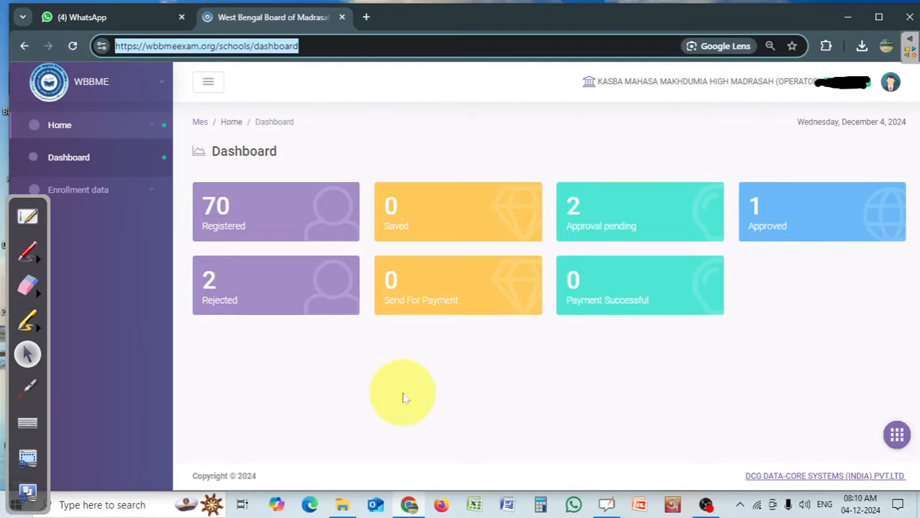
Open the enrollment list from the operator dashboard and set the application status filter to Approval Rejected.
key(Return)
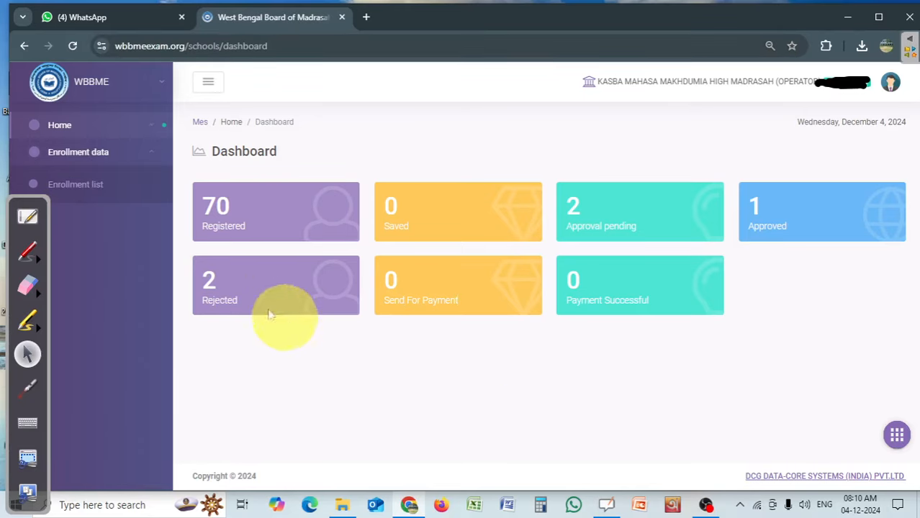
click(80, 186)
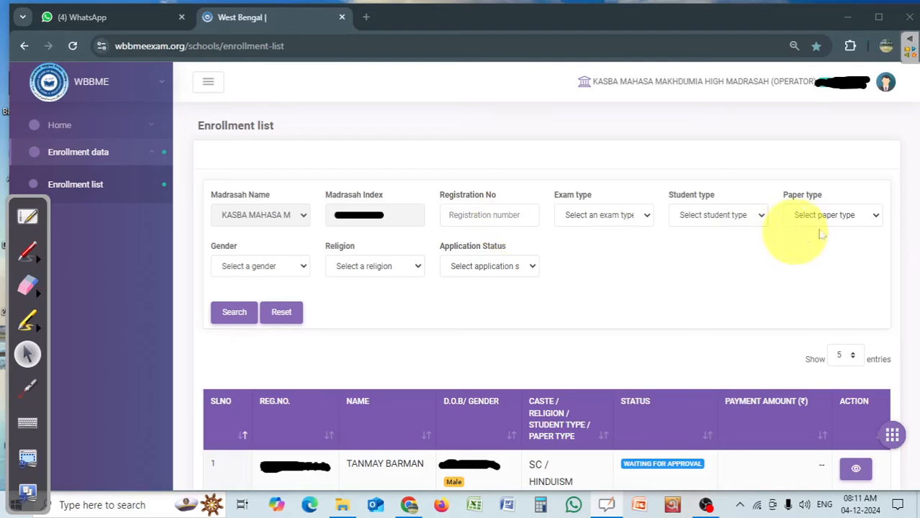
click(520, 266)
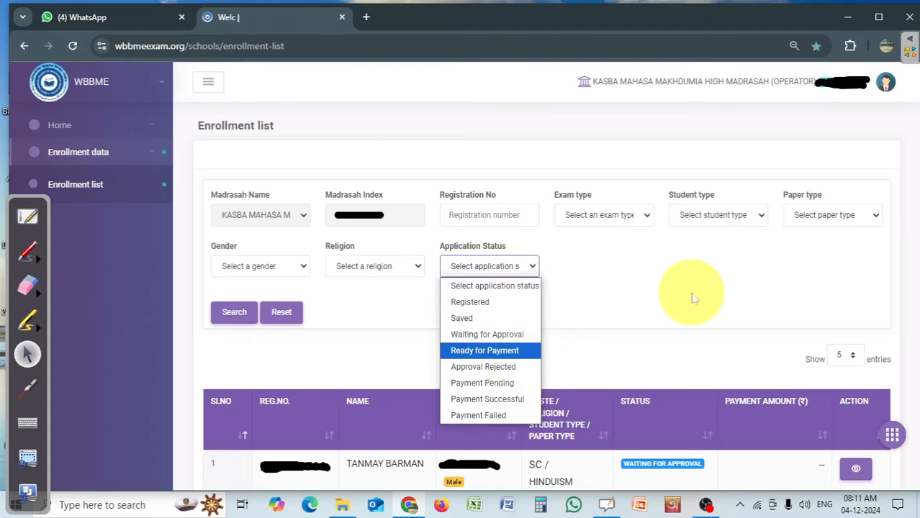
click(509, 371)
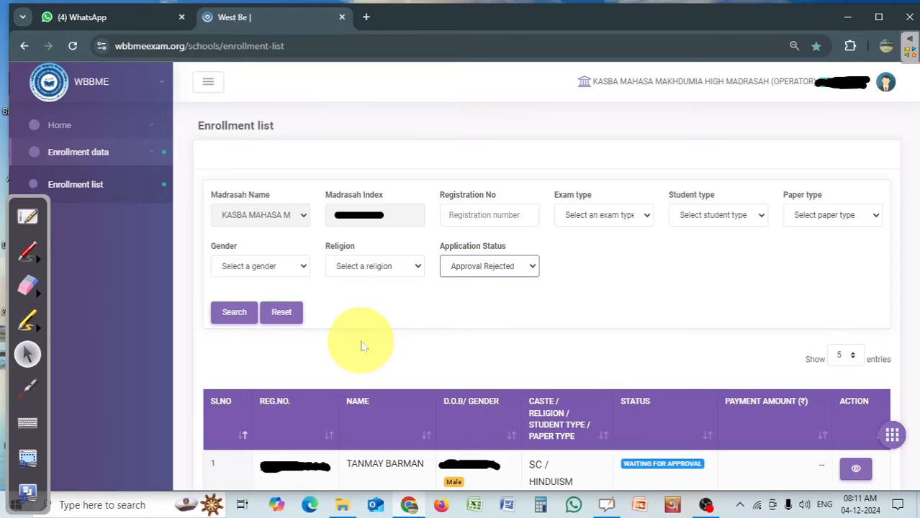